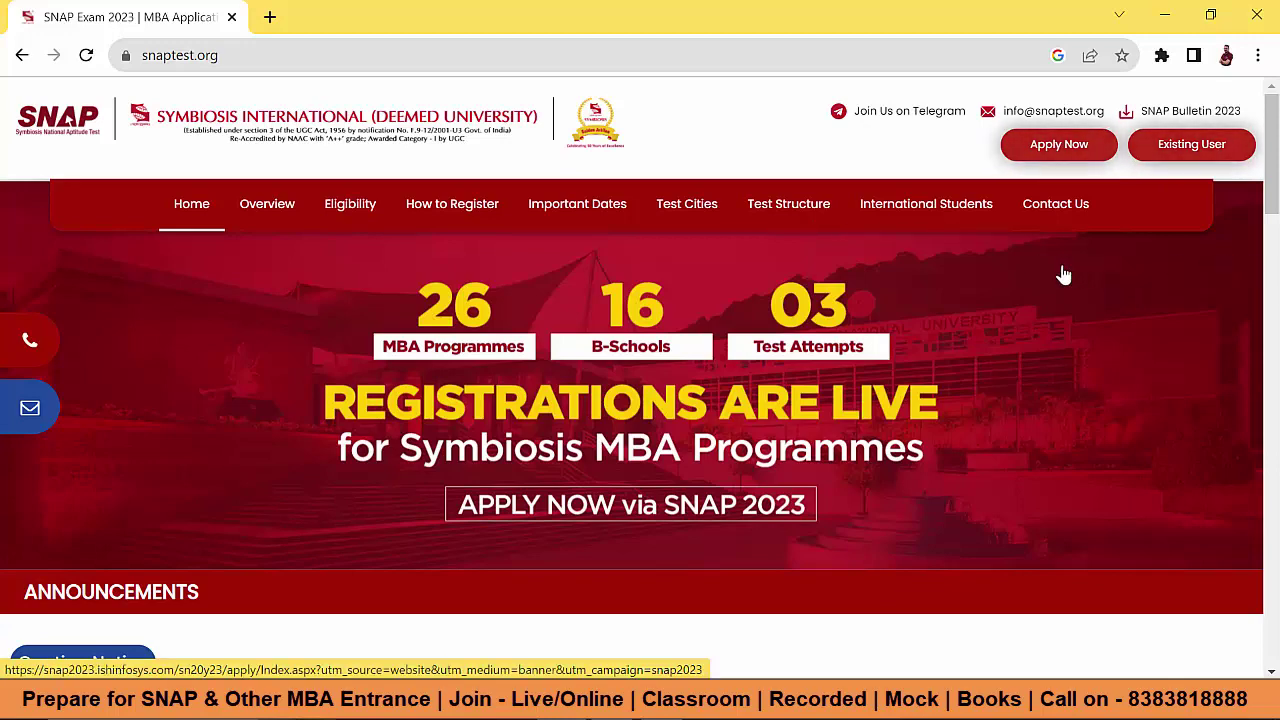
Step: Open the SNAP 2023 online application and begin registering a new candidate account
left_click(1054, 152)
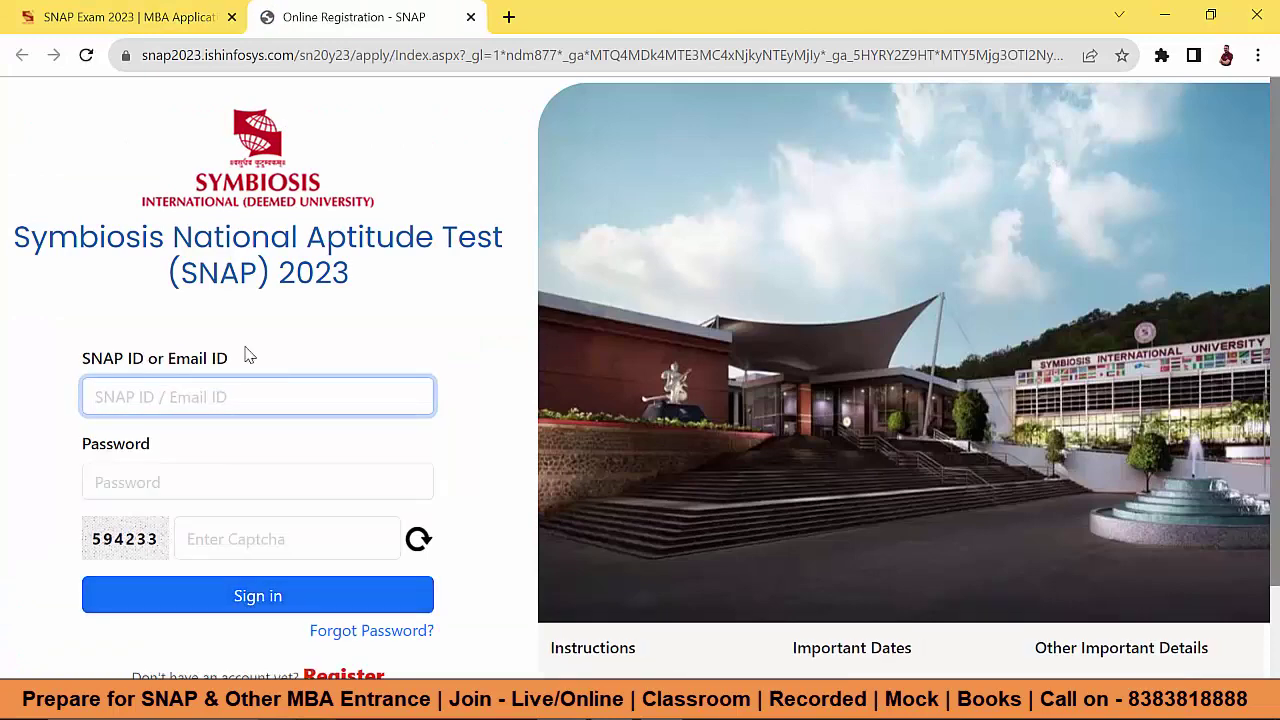
key("ctrl+shift+Tab")
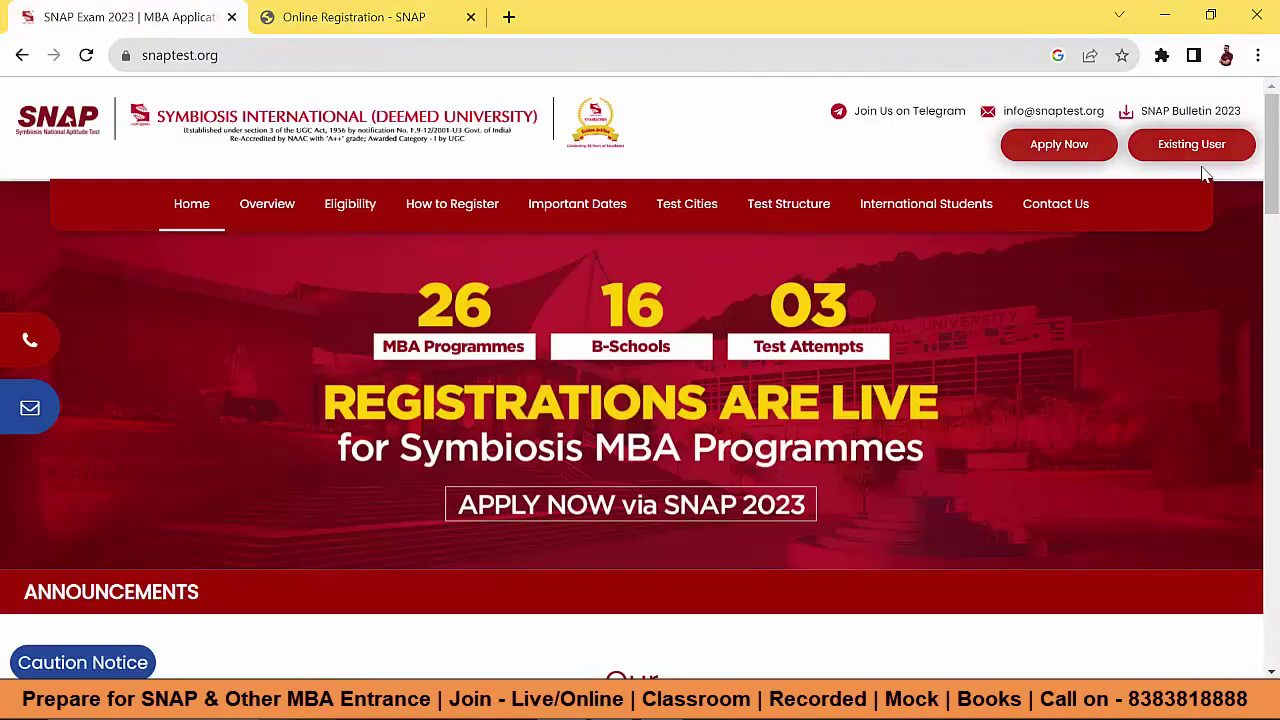
left_click(1191, 146)
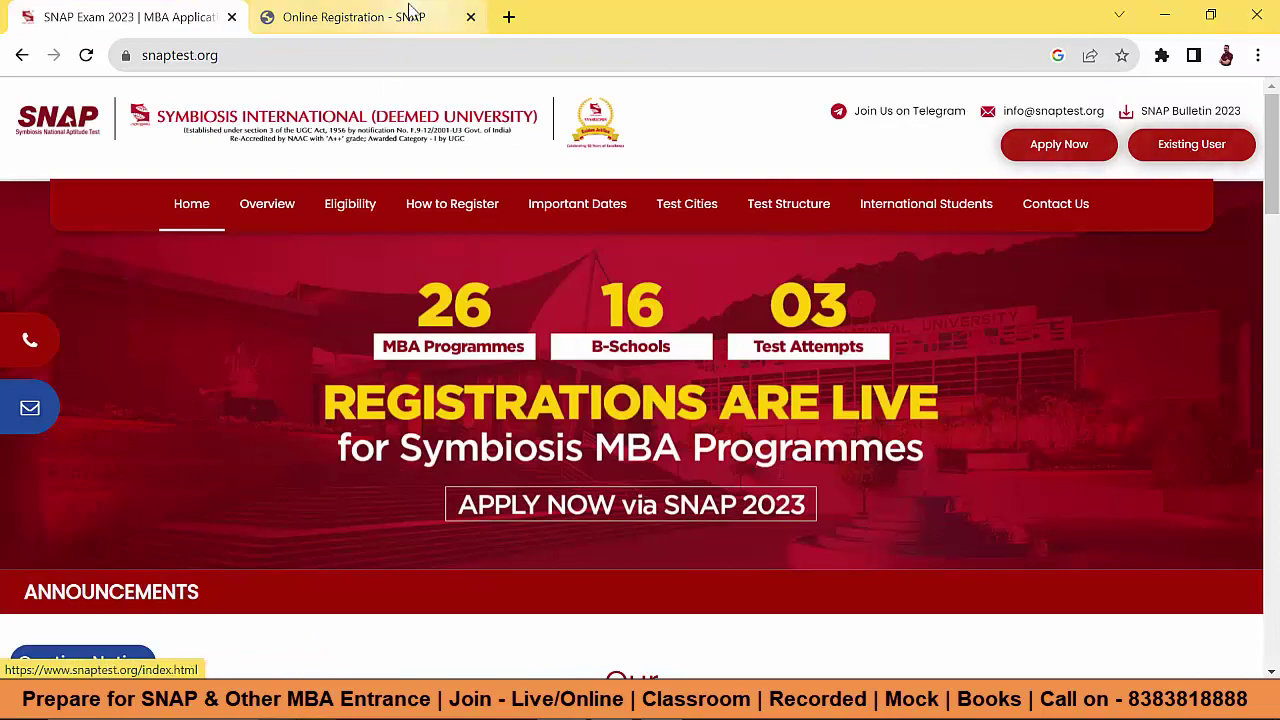
scroll(280, 596, "down", 1)
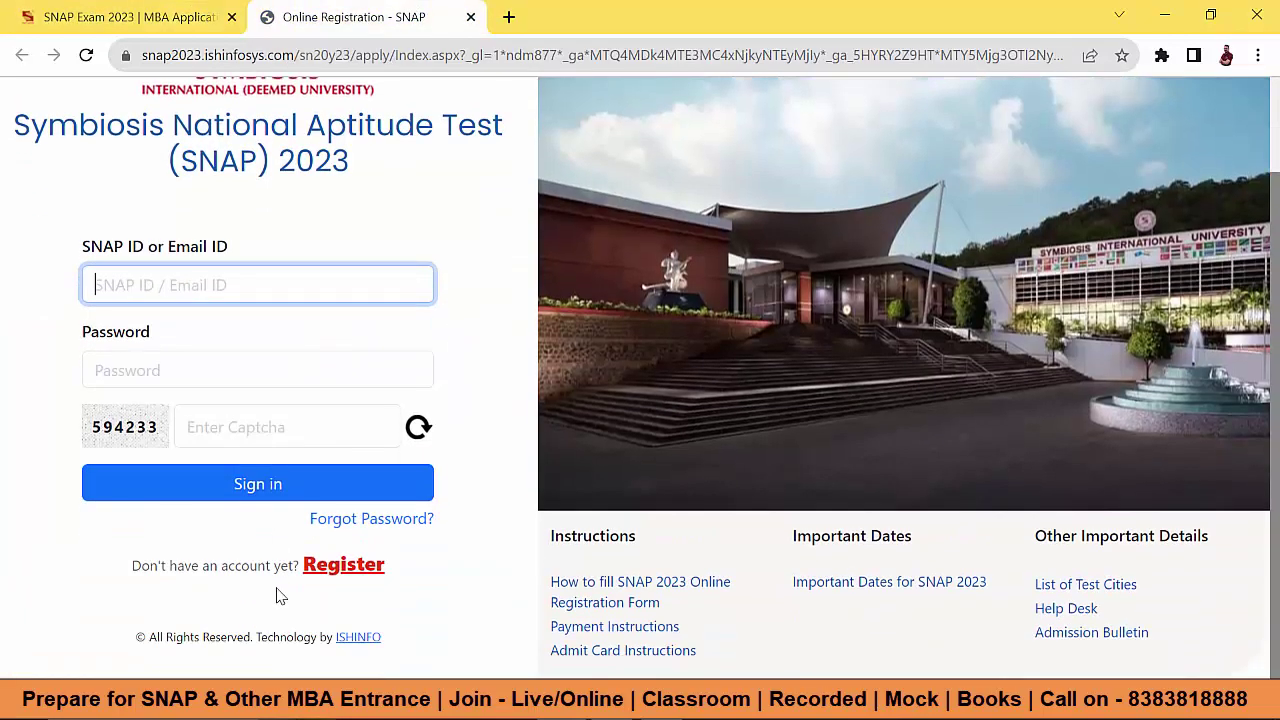
left_click(330, 566)
Step: Agree to the registration terms, then enter the SNAP ID, password and captcha to sign in
scroll(460, 405, "down", 10)
scroll(460, 404, "down", 2)
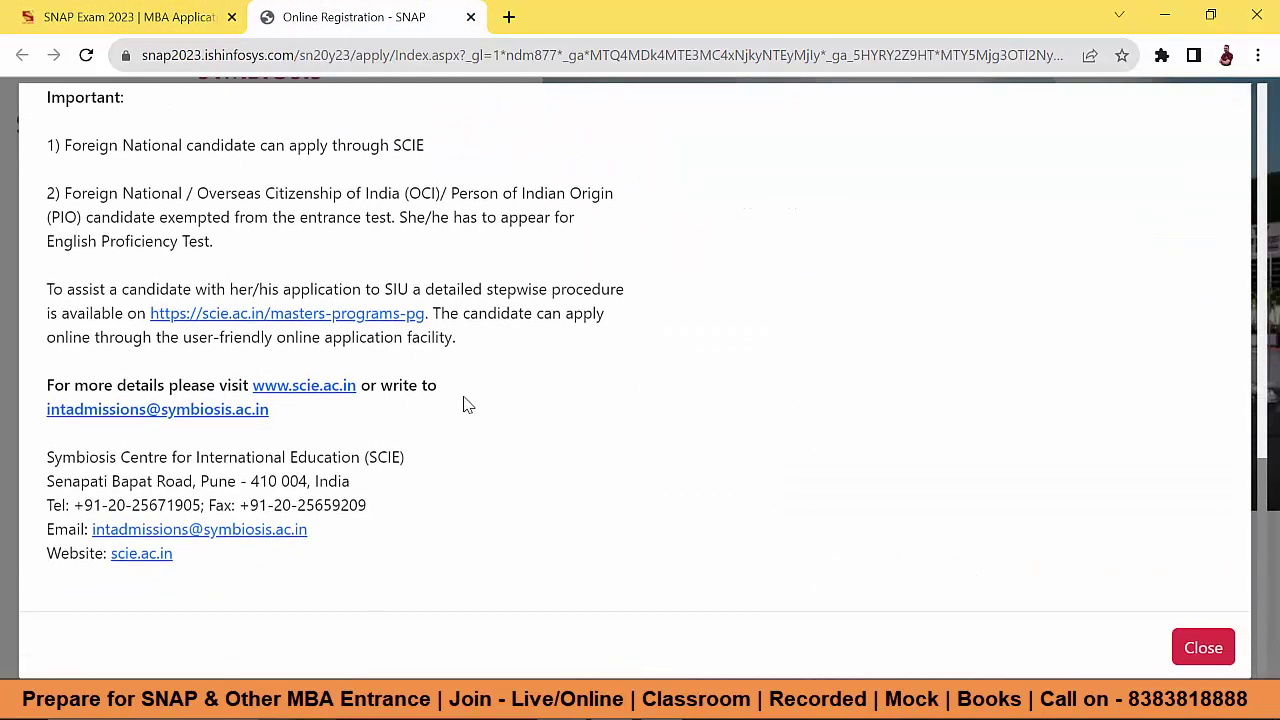
scroll(537, 409, "up", 12)
scroll(705, 570, "down", 5)
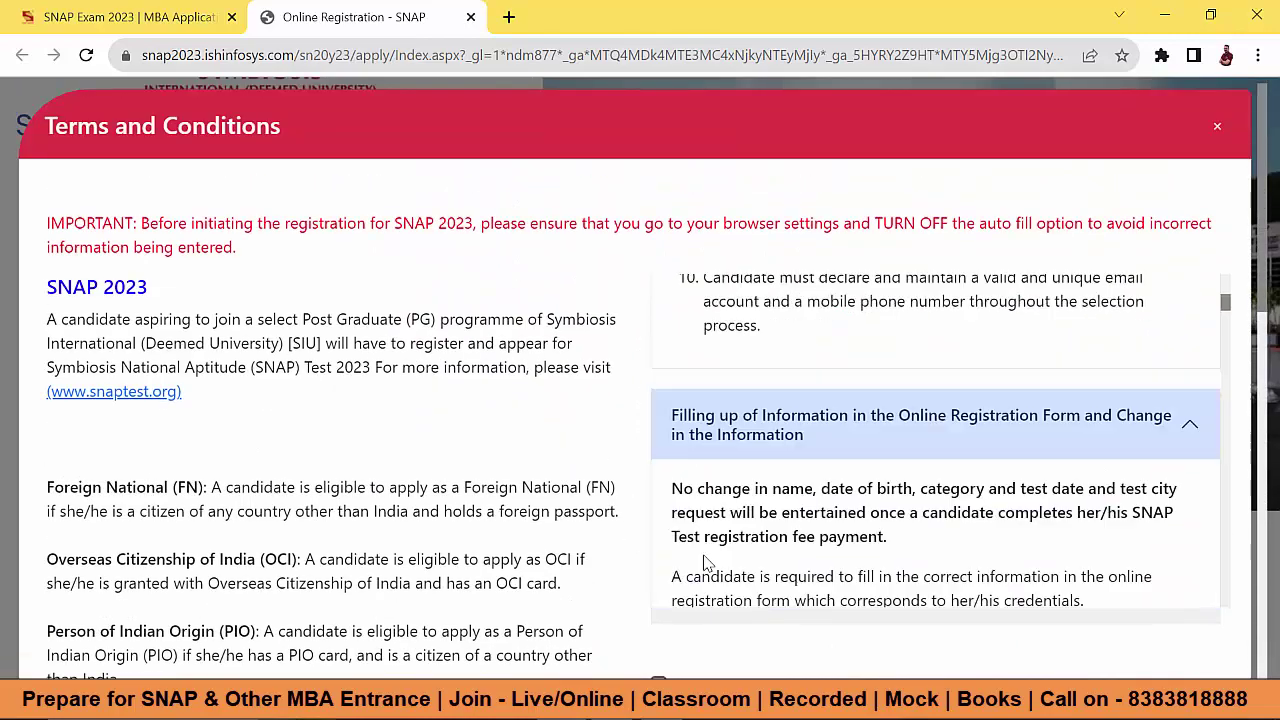
left_click(658, 385)
left_click(1185, 450)
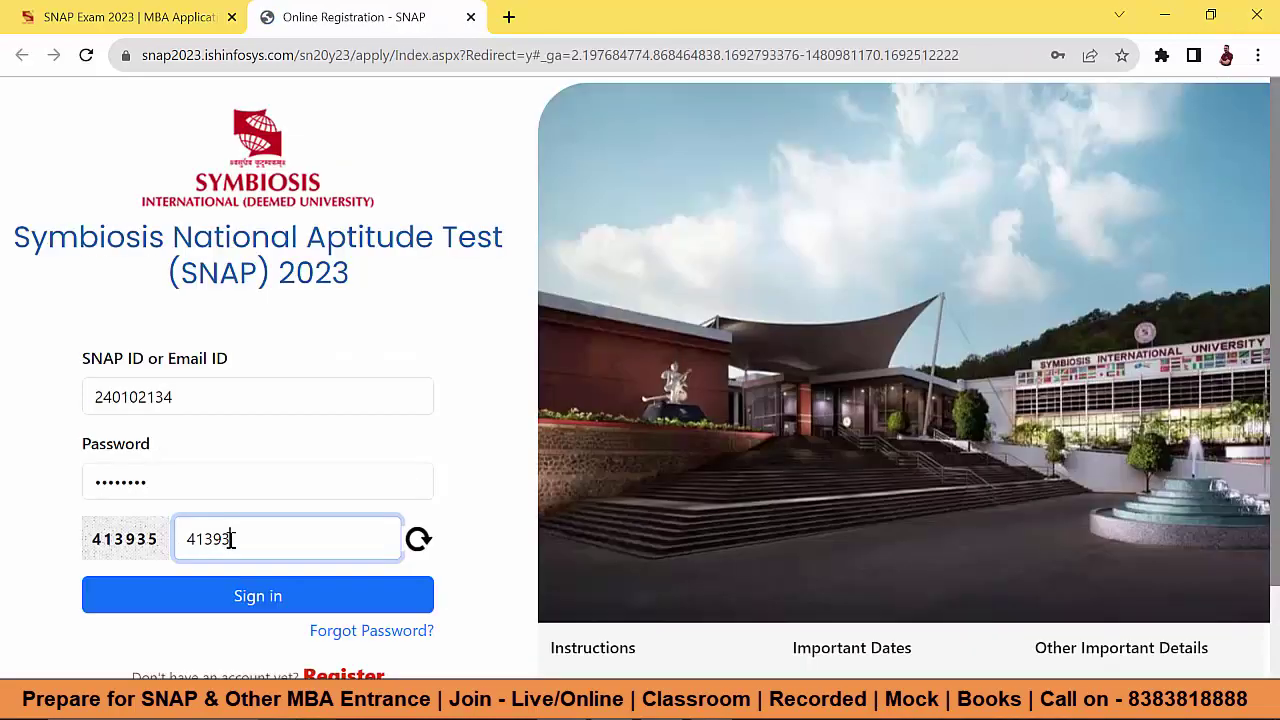
type("5")
left_click(245, 603)
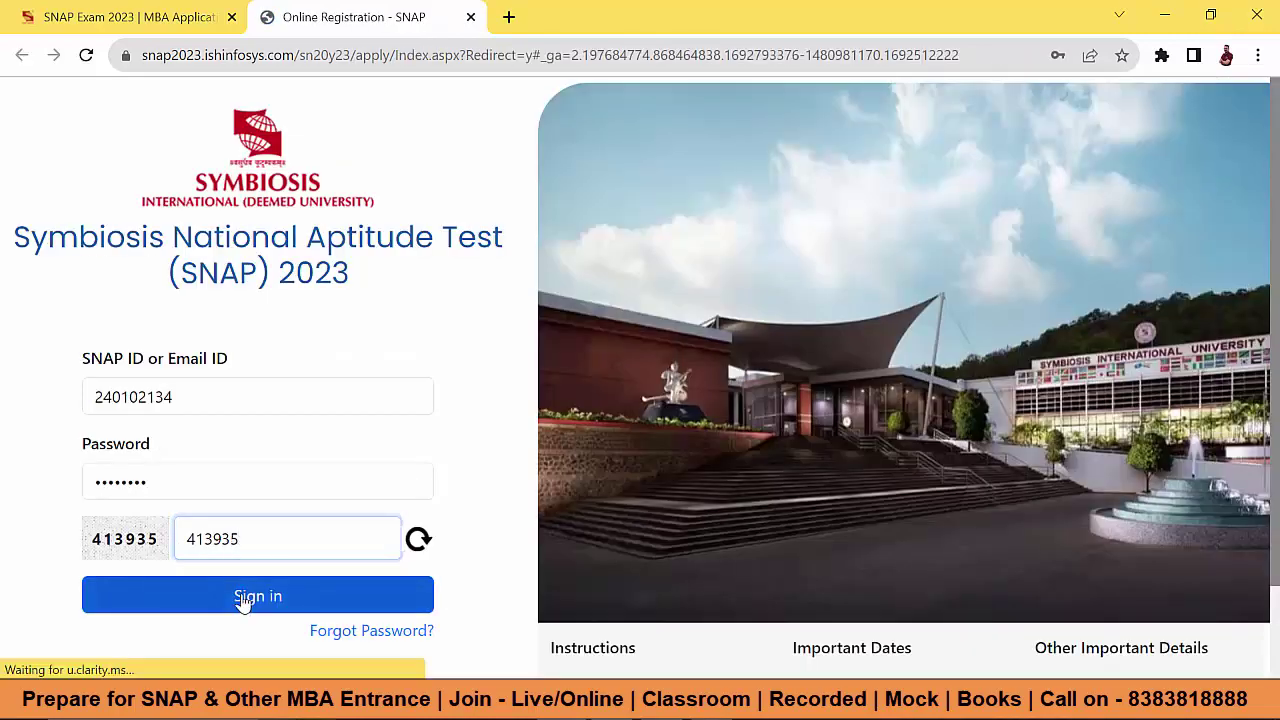
Step: Enter the current password, then set, confirm and save a new password
left_click(819, 243)
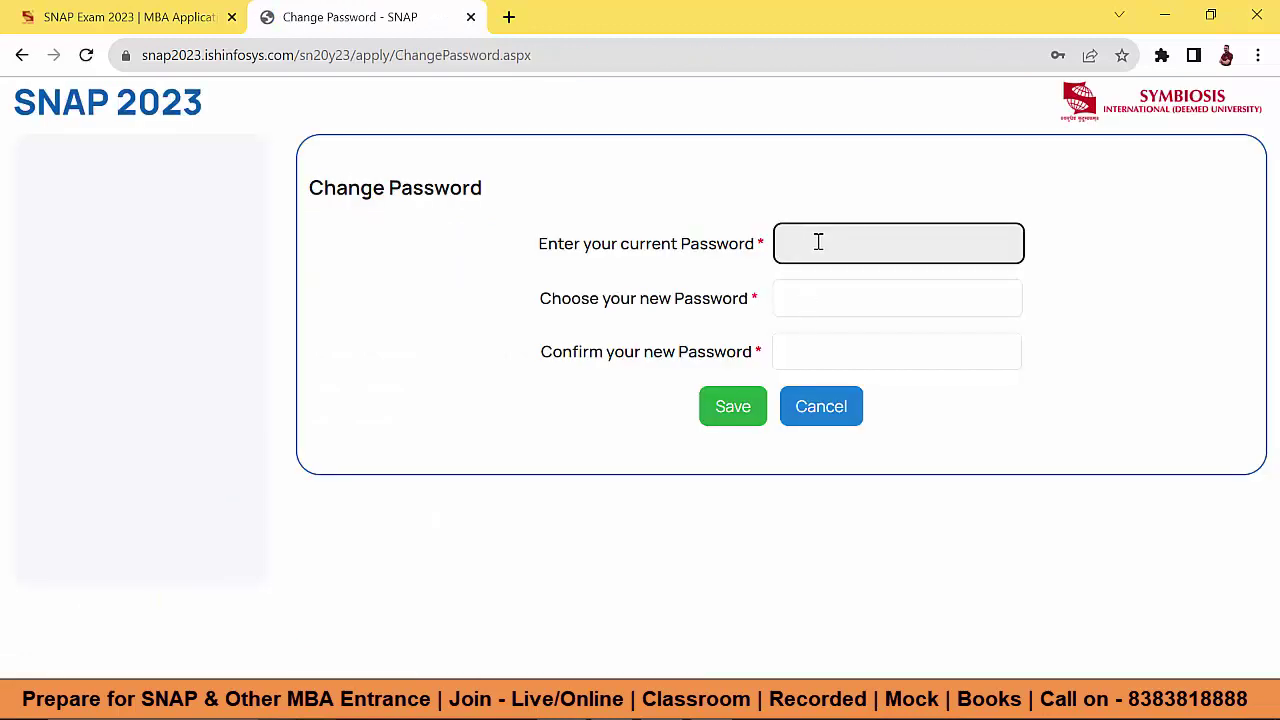
key("ctrl+v")
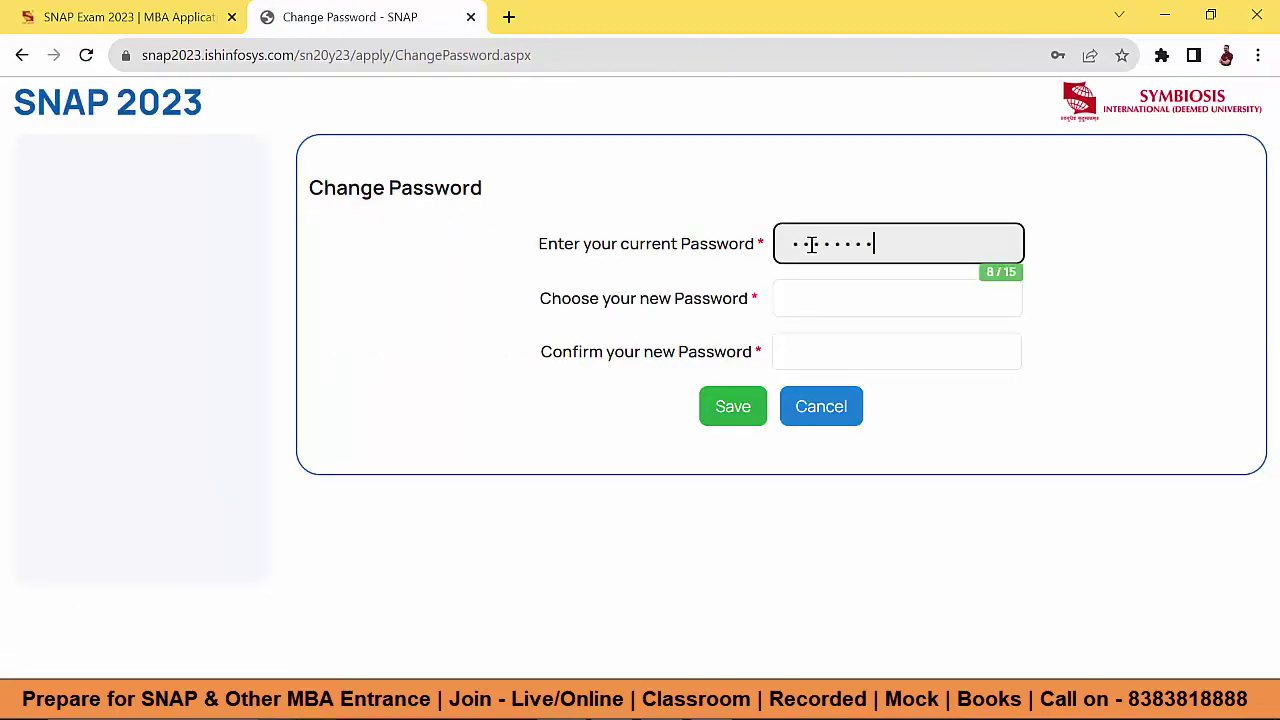
left_click(820, 304)
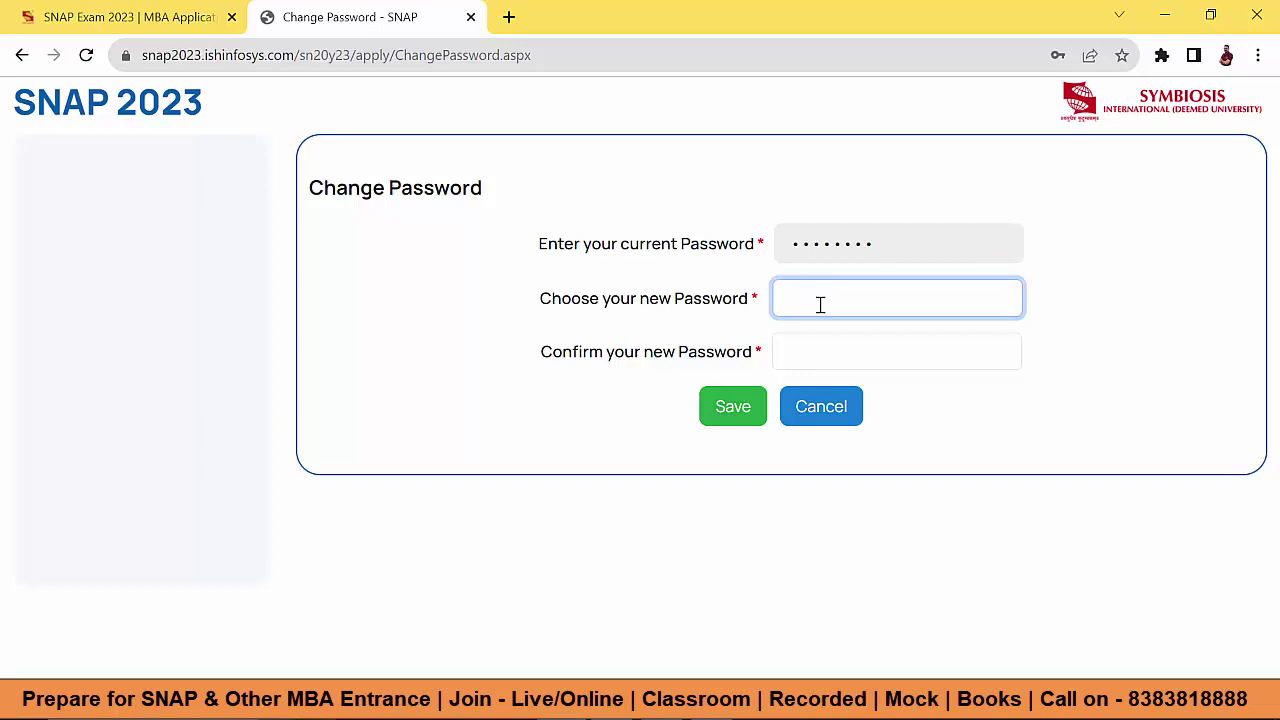
type("••••••")
left_click(812, 353)
type("•••••••••")
left_click(735, 409)
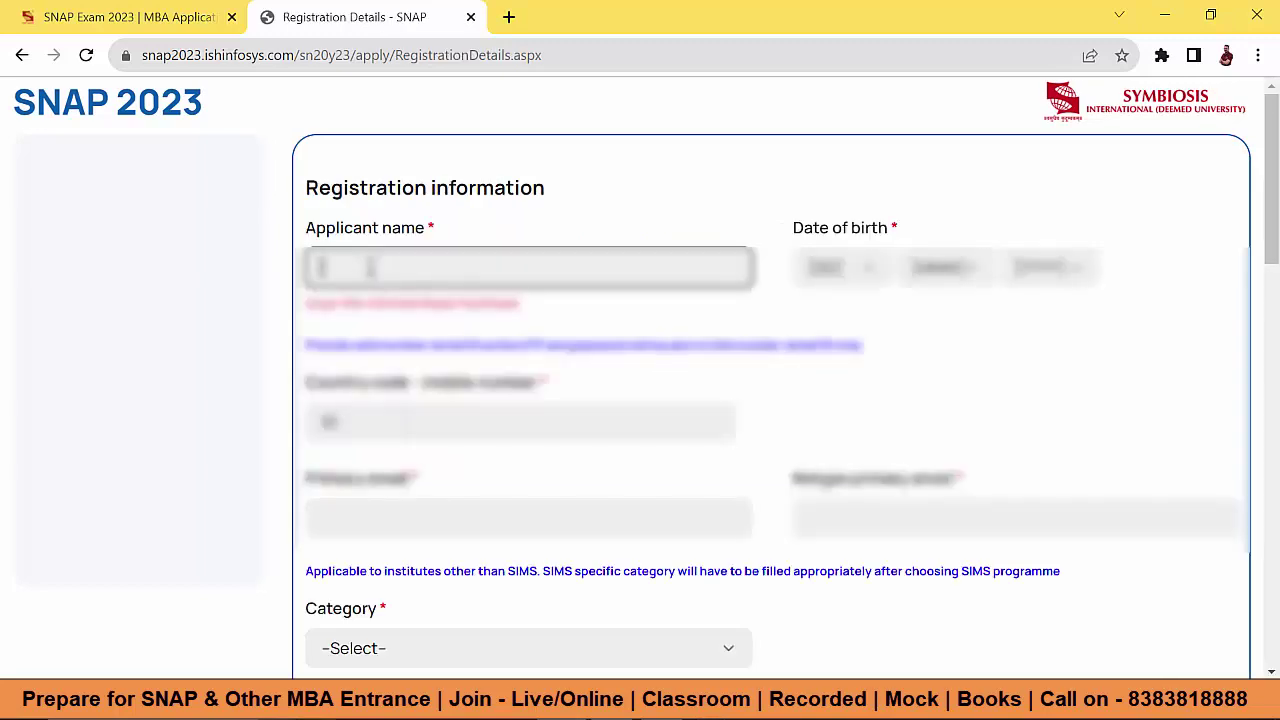
Step: Enter the applicant's full name and choose the day of birth
mouse_move(348, 302)
left_mouse_down()
mouse_move(505, 305)
mouse_move(533, 320)
left_mouse_up()
left_click(533, 320)
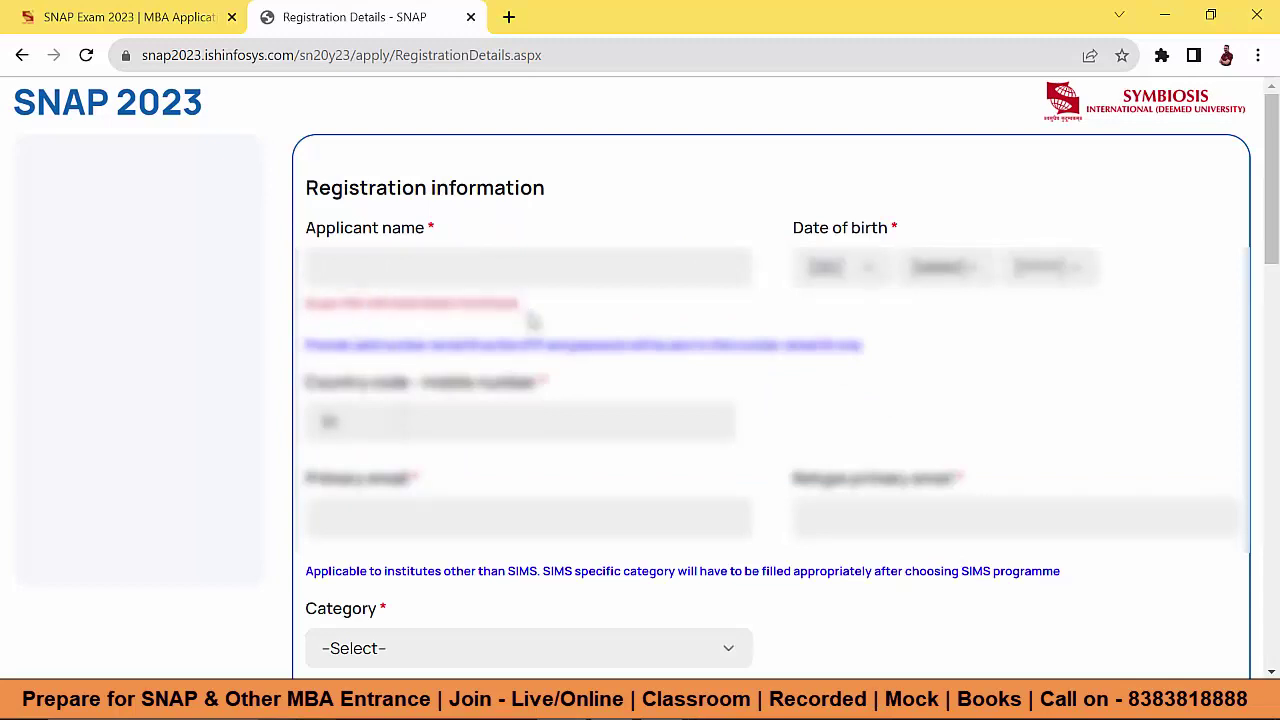
left_click(399, 268)
type("Candidatekar")
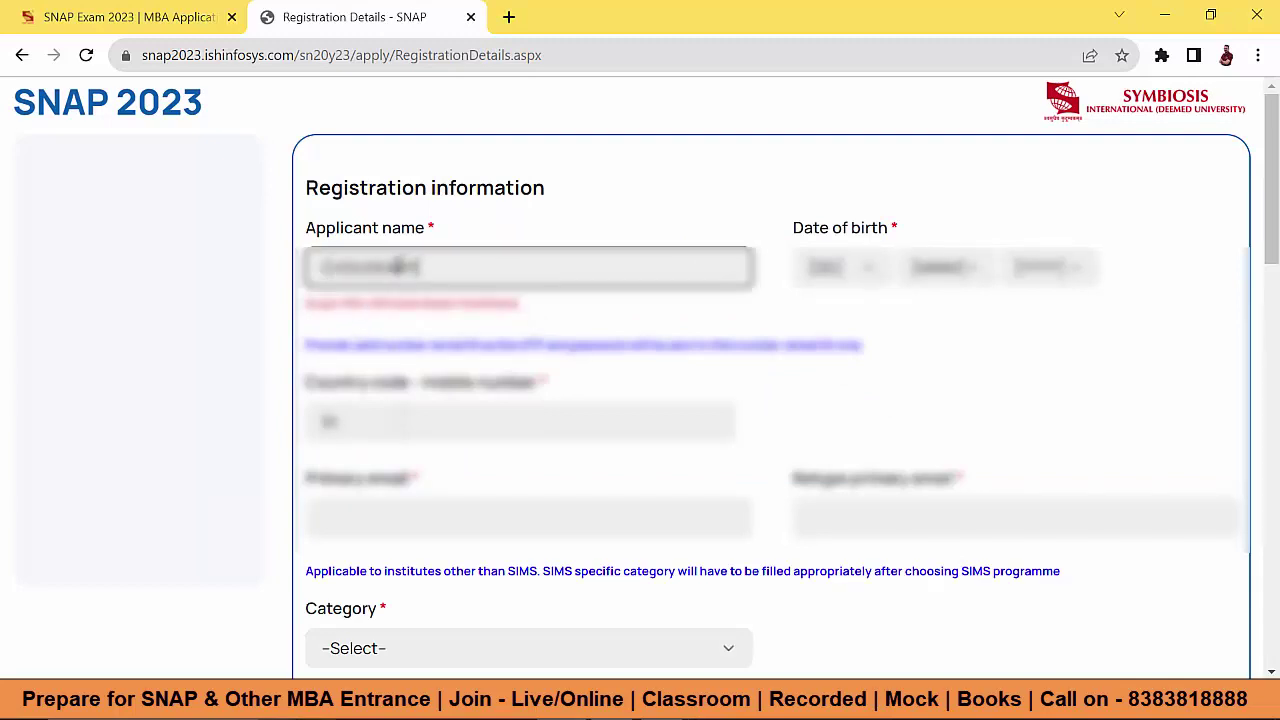
type(" Lastname")
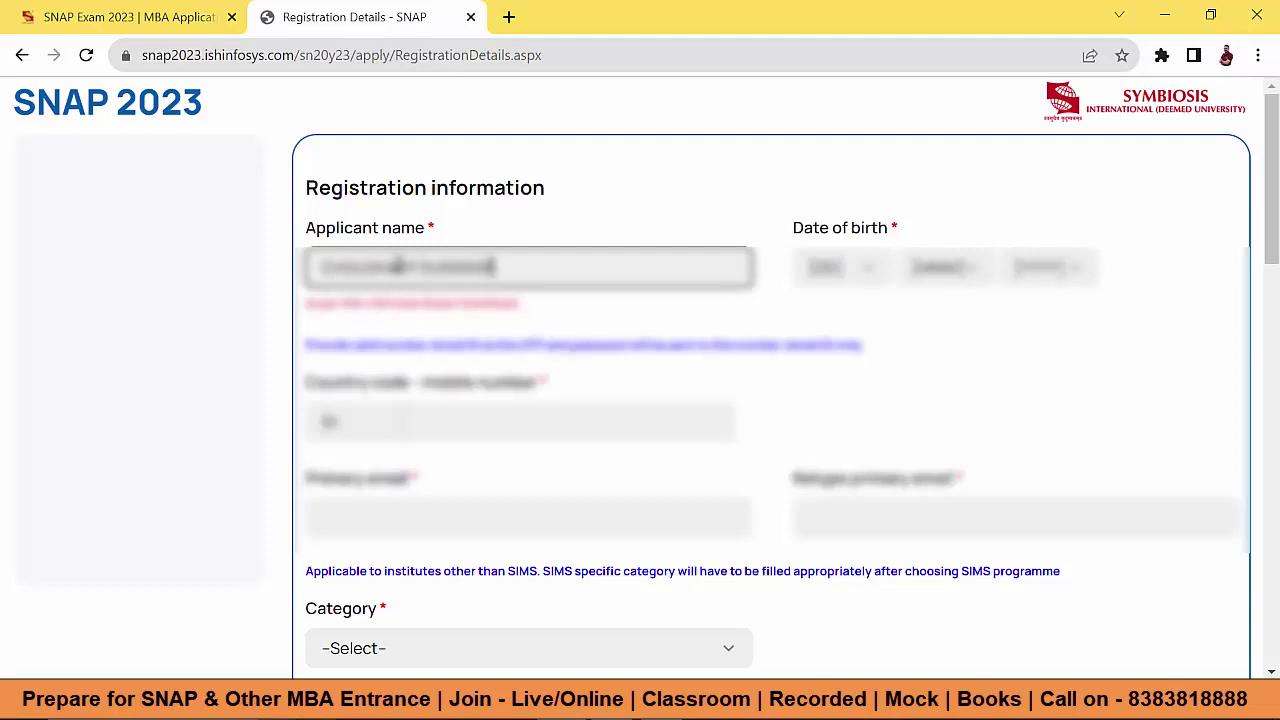
type(" ABCDEFGHIJK")
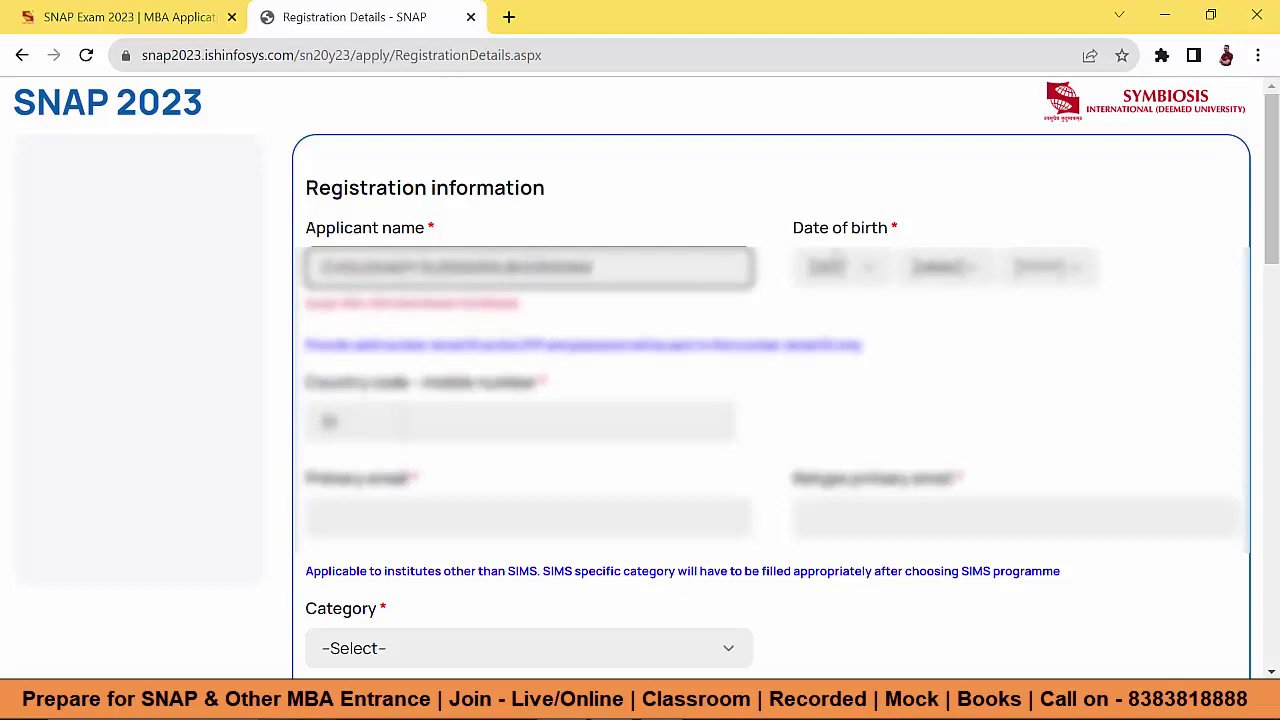
left_click(868, 285)
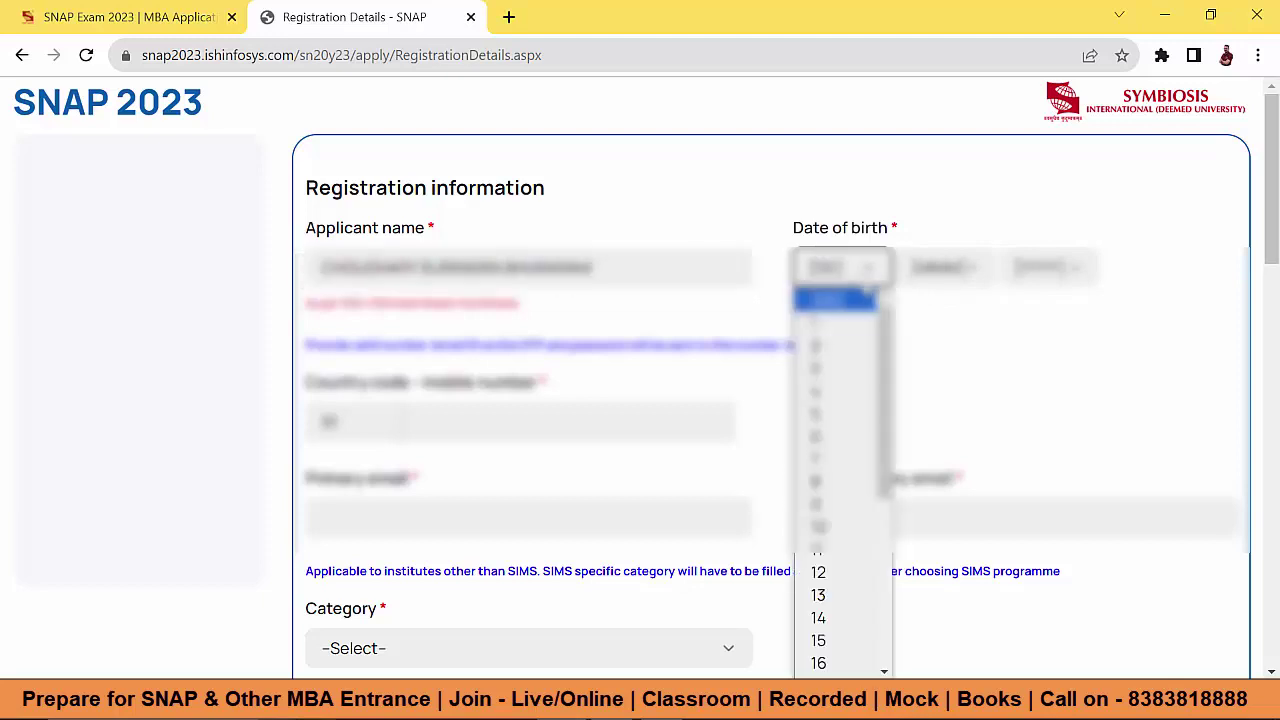
left_click(844, 348)
Step: Fill in the mobile number and the retyped primary e-mail address
type("4444")
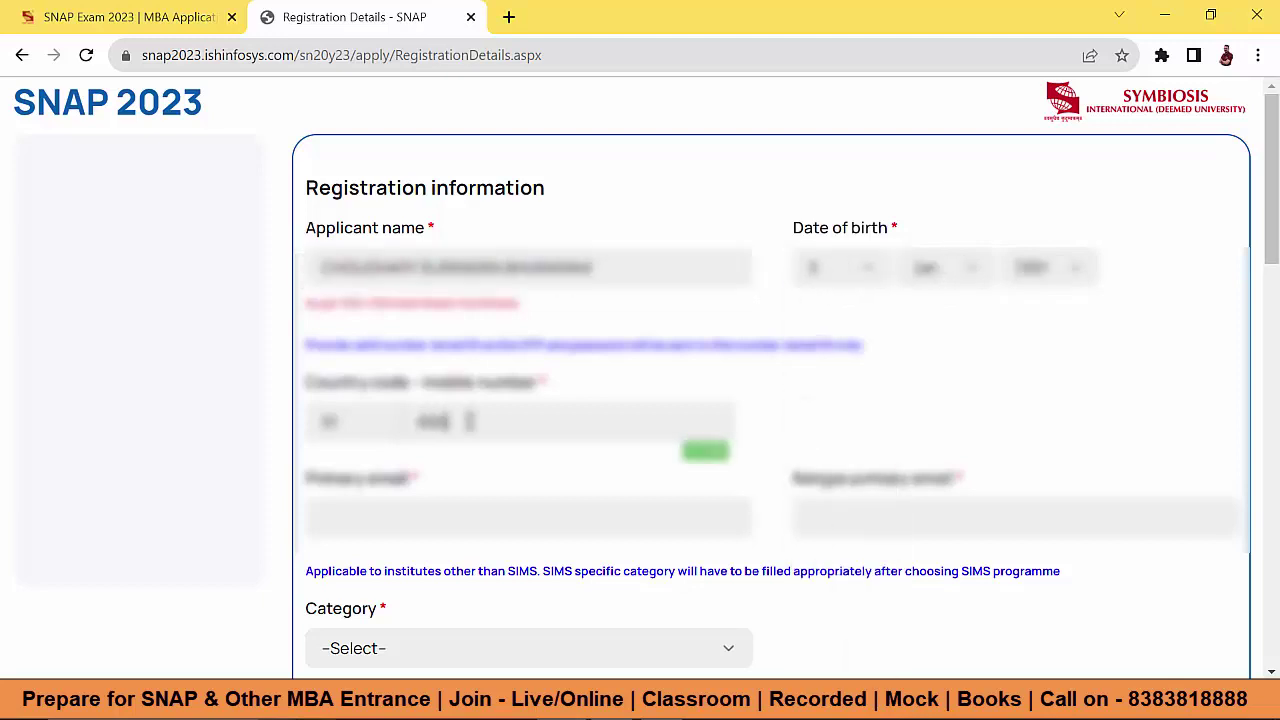
type("444444")
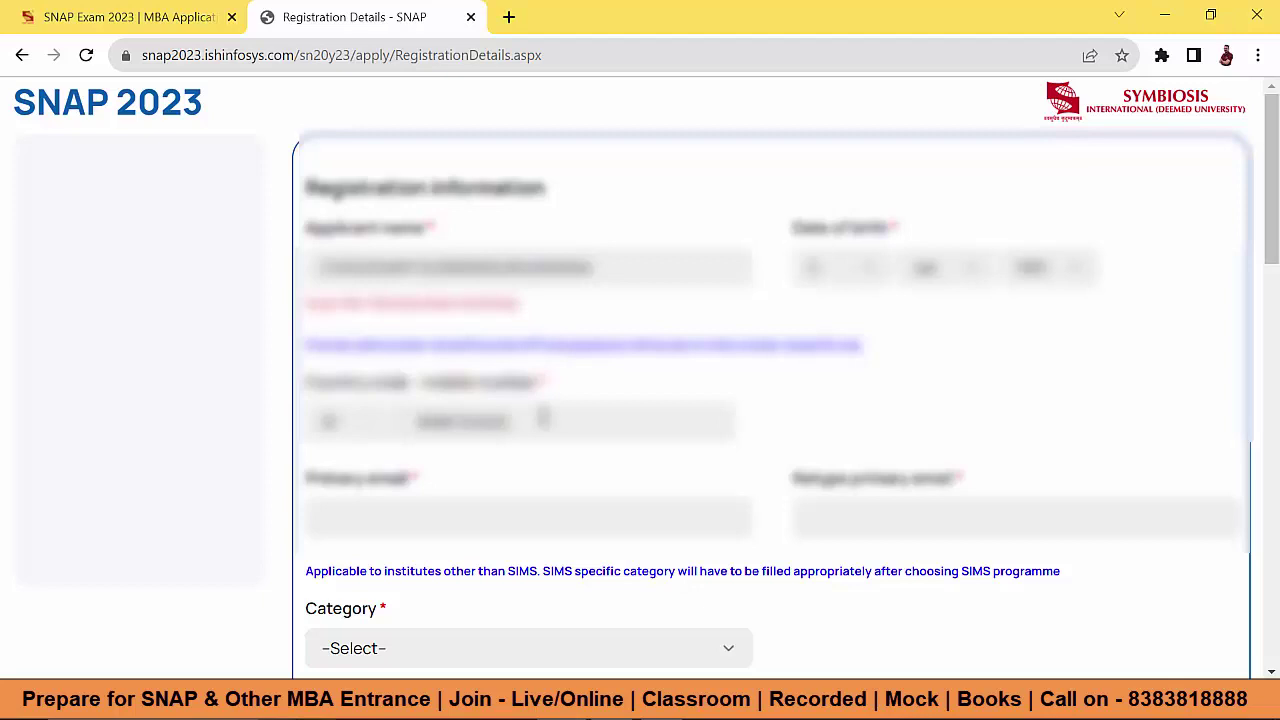
scroll(460, 500, "down", 1)
left_click(843, 410)
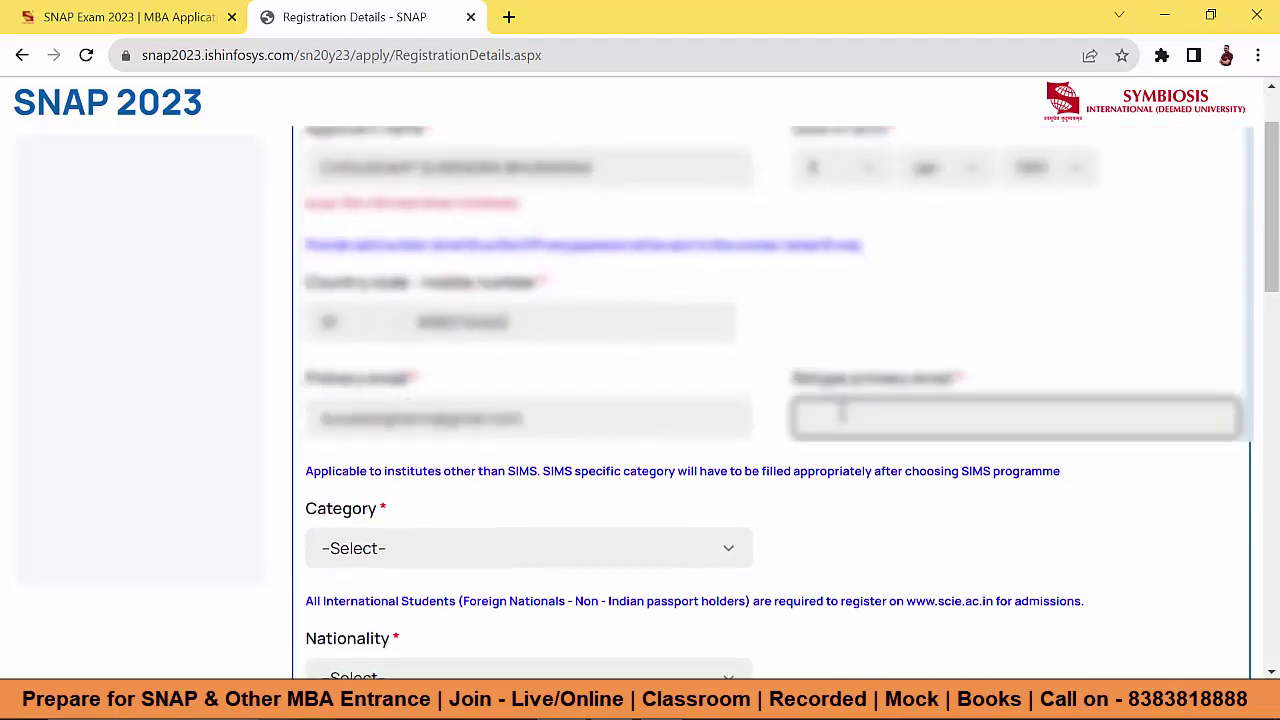
key("ctrl+v")
scroll(560, 345, "down", 2)
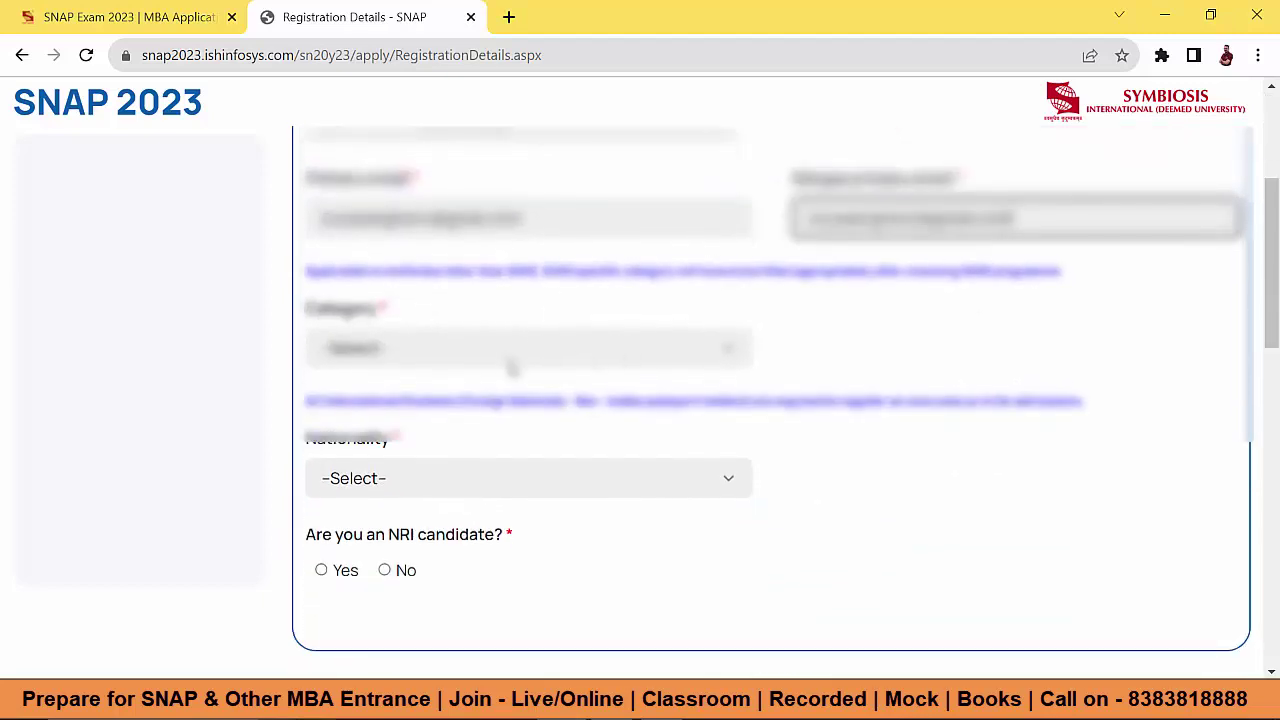
Step: Set Category to OPEN, Nationality to Indian and NRI candidate to No, then untick SNAP Test 1
left_click(510, 362)
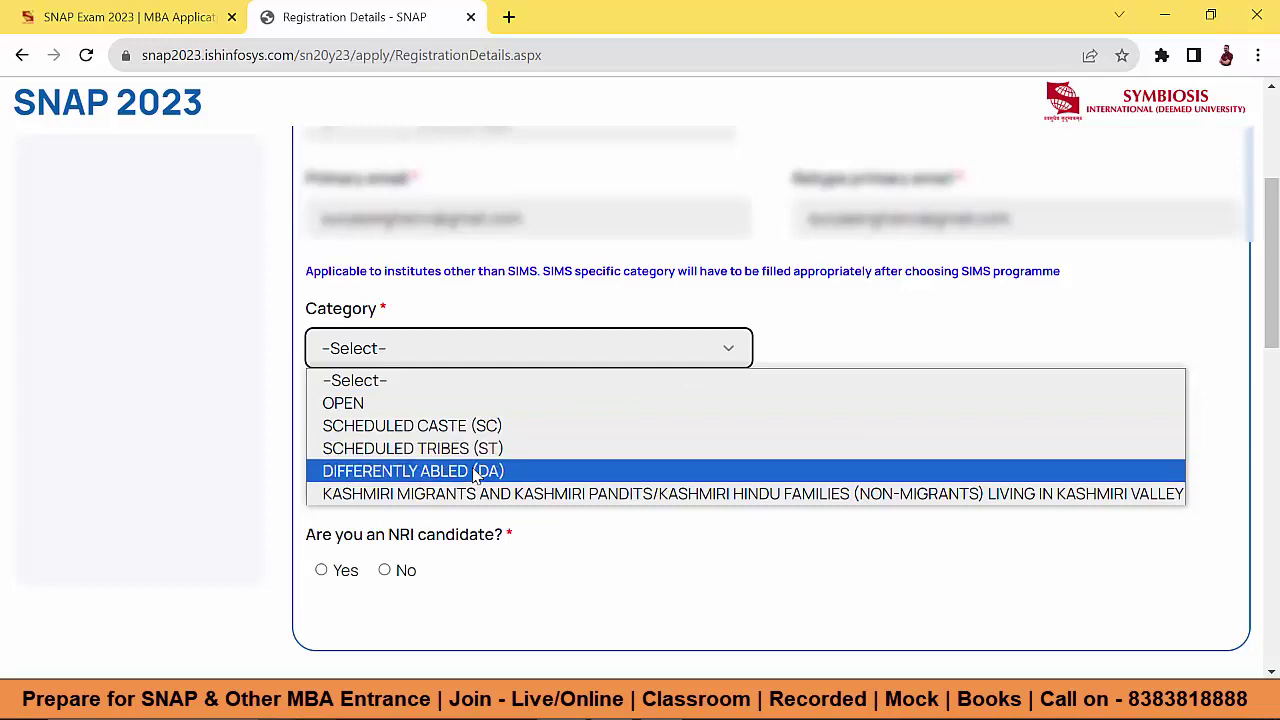
left_click(371, 403)
scroll(450, 377, "down", 1)
left_click(420, 390)
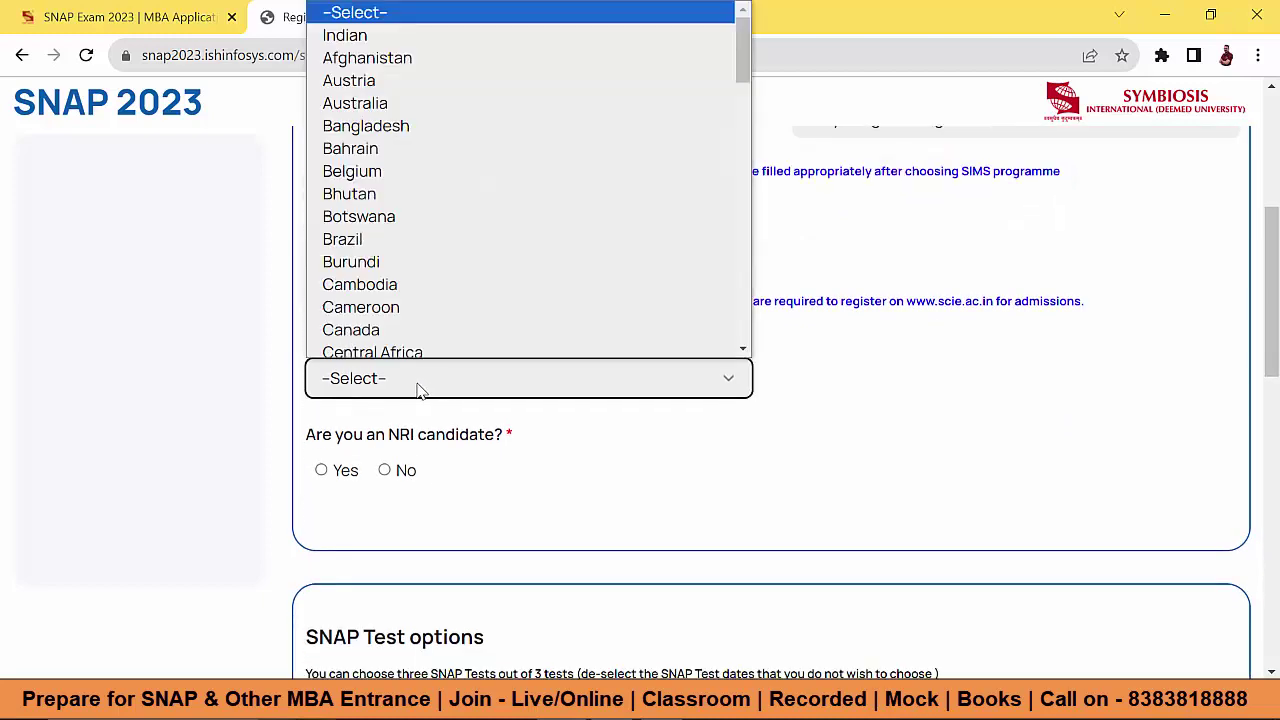
left_click(360, 34)
left_click(385, 472)
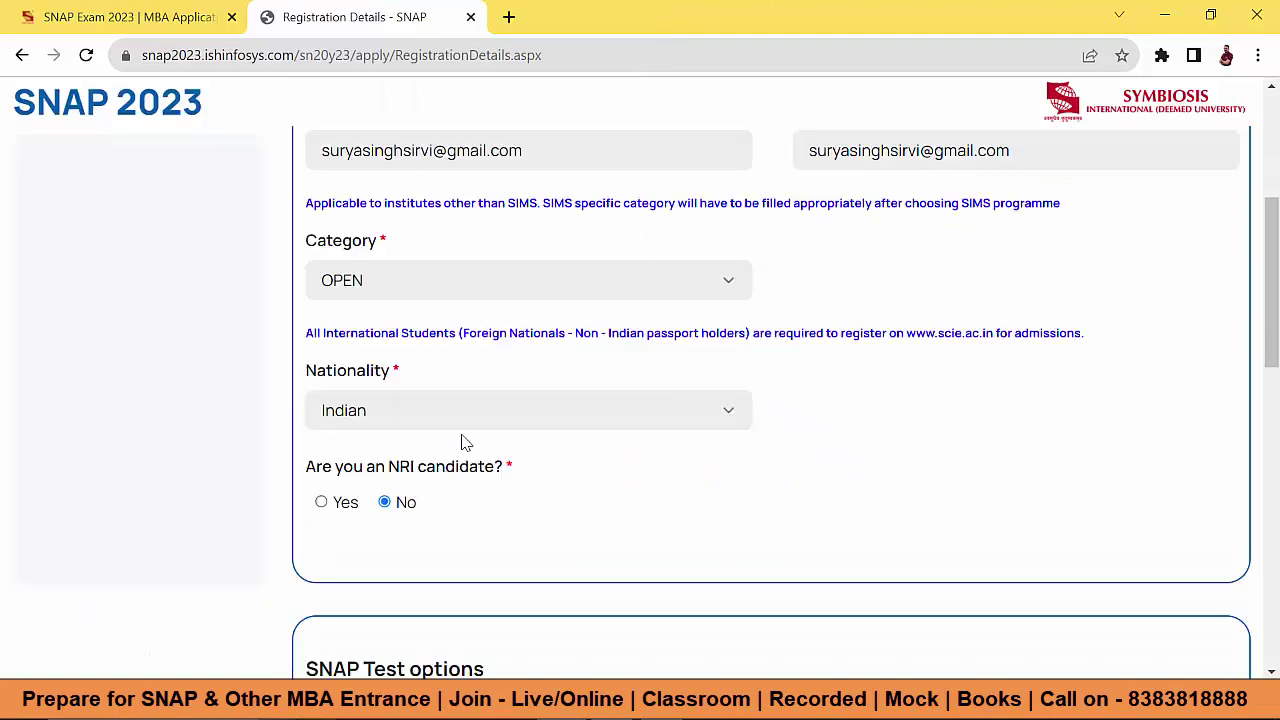
scroll(492, 412, "down", 4)
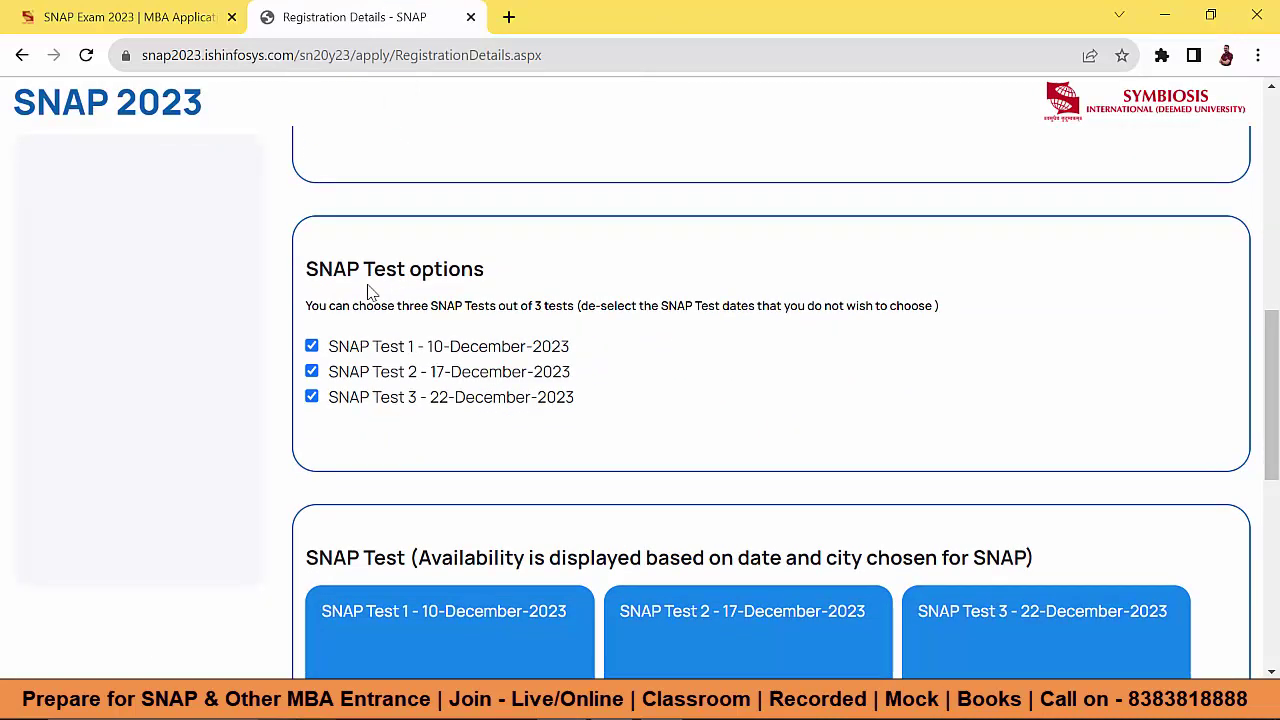
left_click(312, 346)
Step: Re-tick all three SNAP Test dates: 10, 17 and 22 December 2023
left_click(312, 371)
left_click(312, 397)
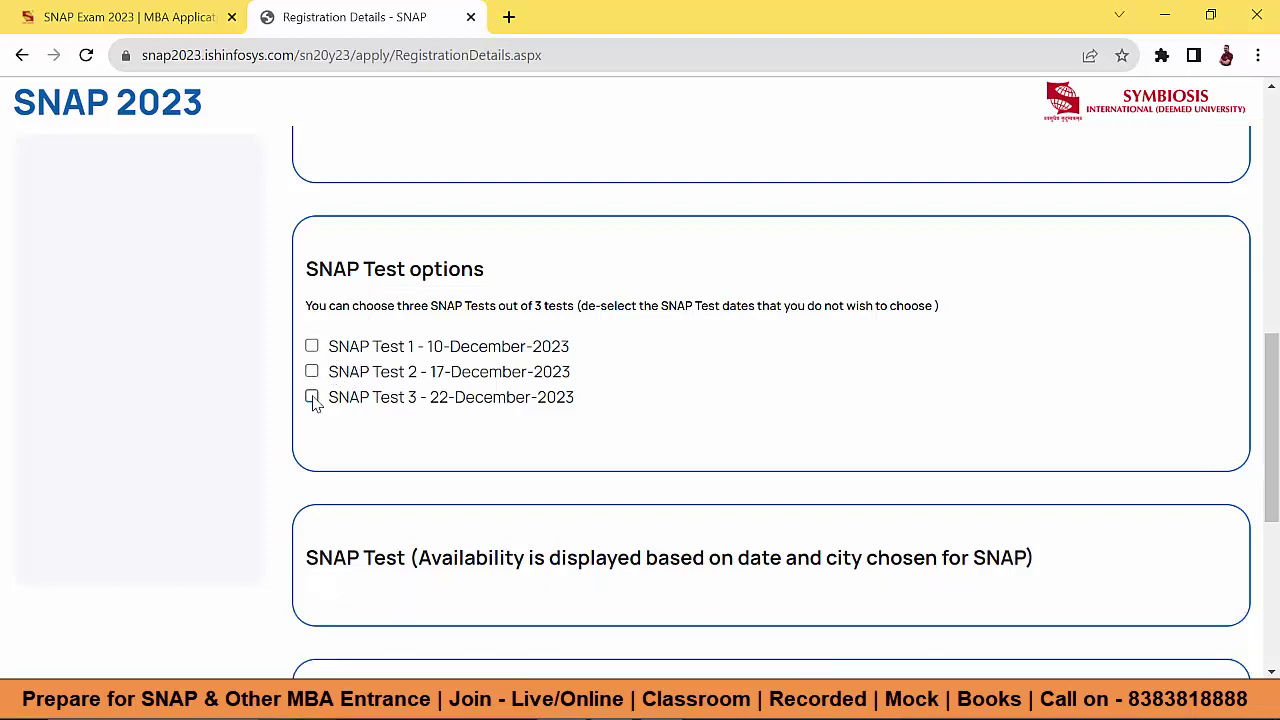
left_click(312, 346)
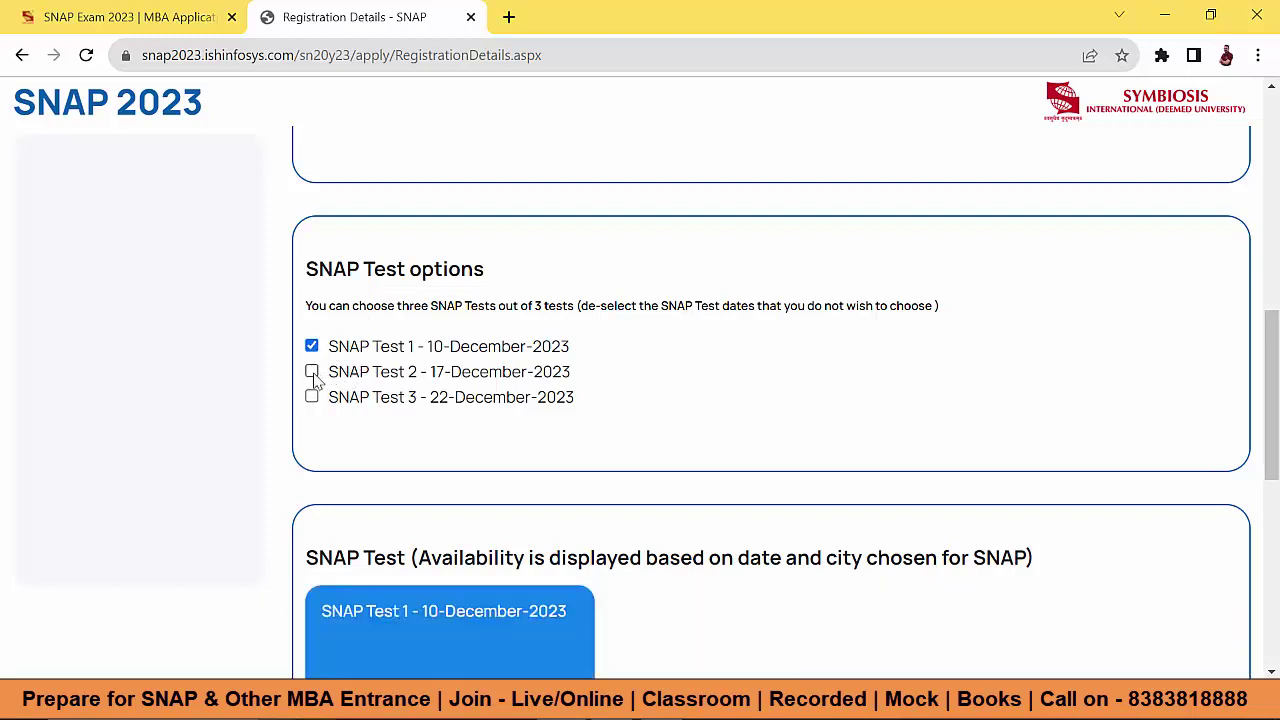
left_click(312, 371)
left_click(312, 397)
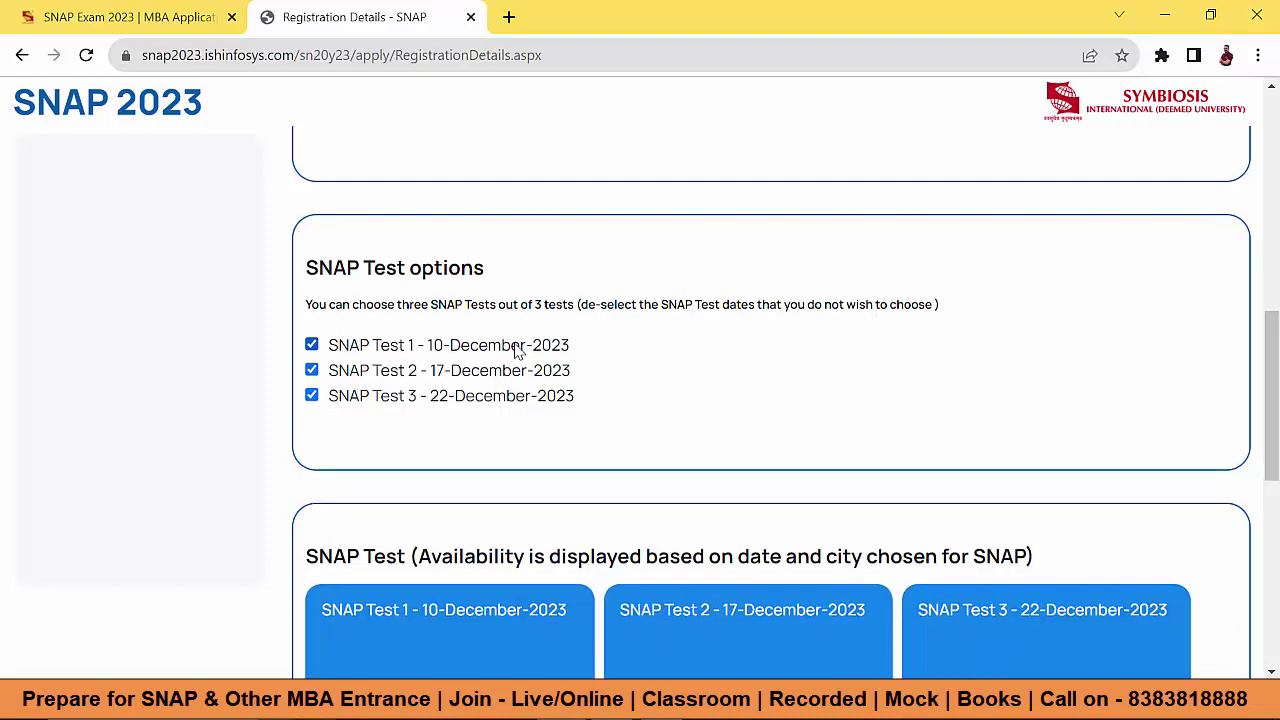
scroll(516, 349, "down", 2)
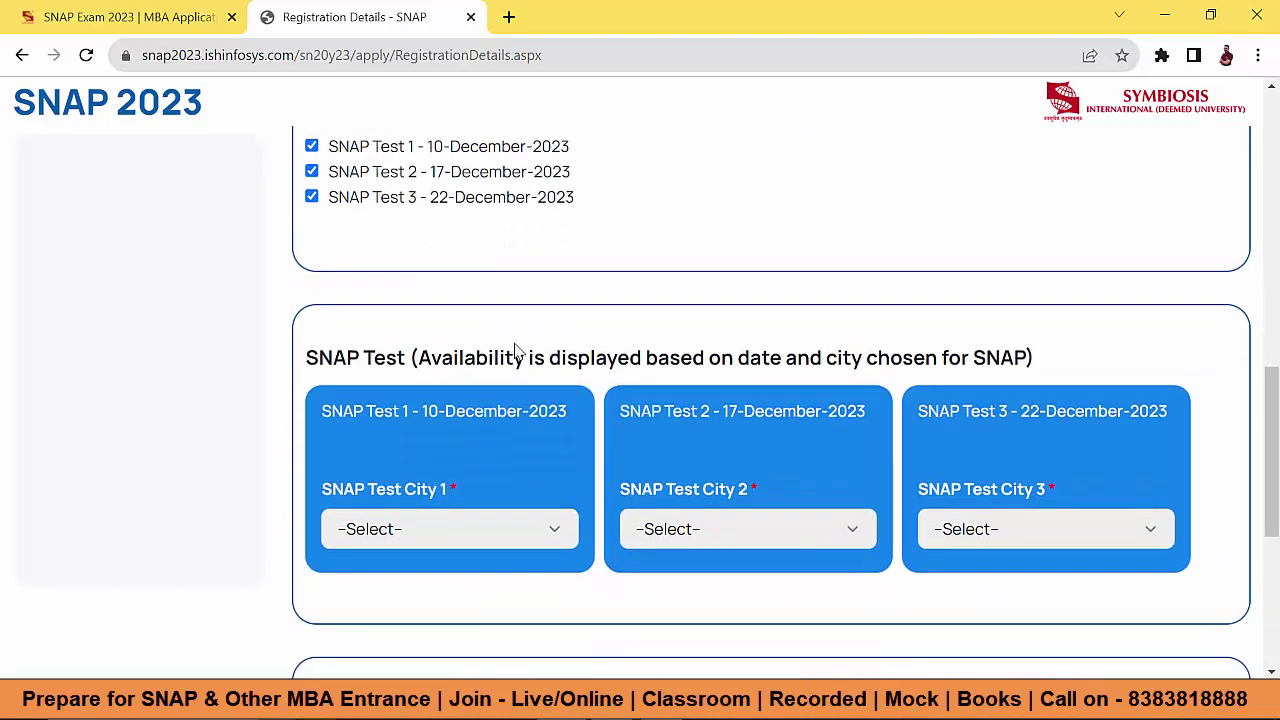
scroll(516, 349, "up", 1)
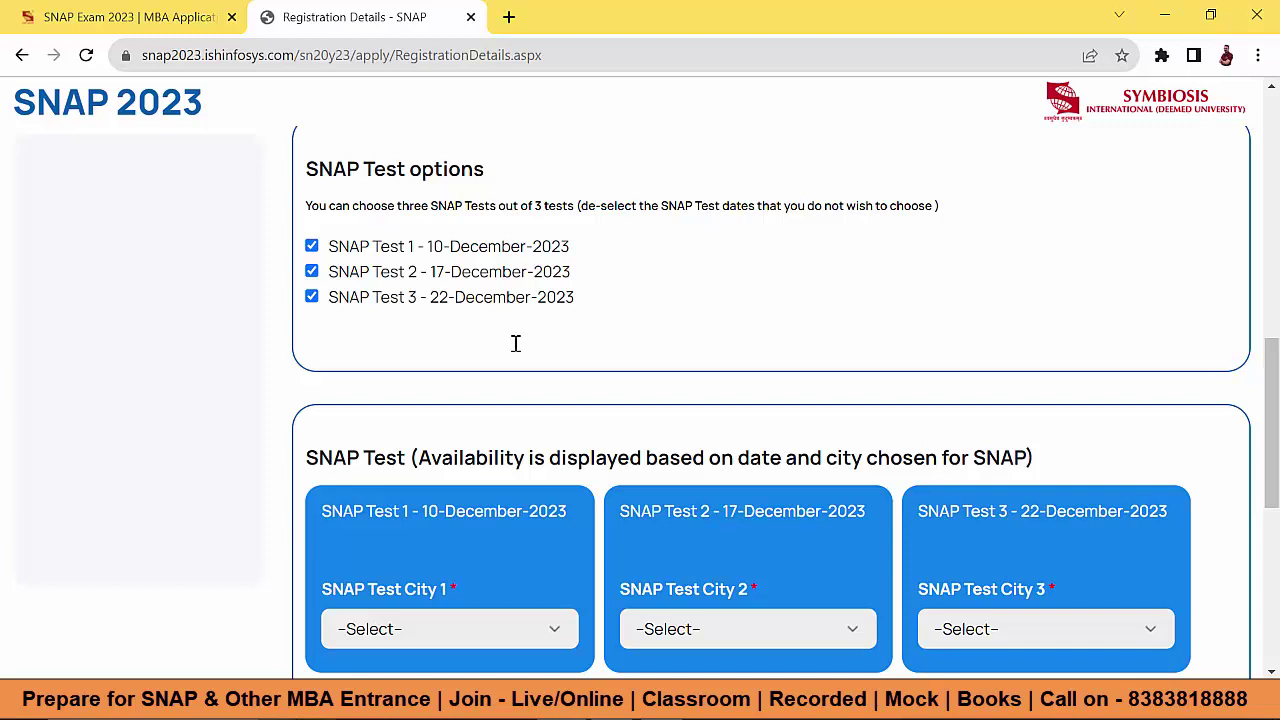
scroll(516, 345, "down", 2)
Step: Choose test cities Pune - Maharashtra, Navi Mumbai - Maharashtra and Indore - Madhya Pradesh
left_click(450, 429)
left_click(234, 480)
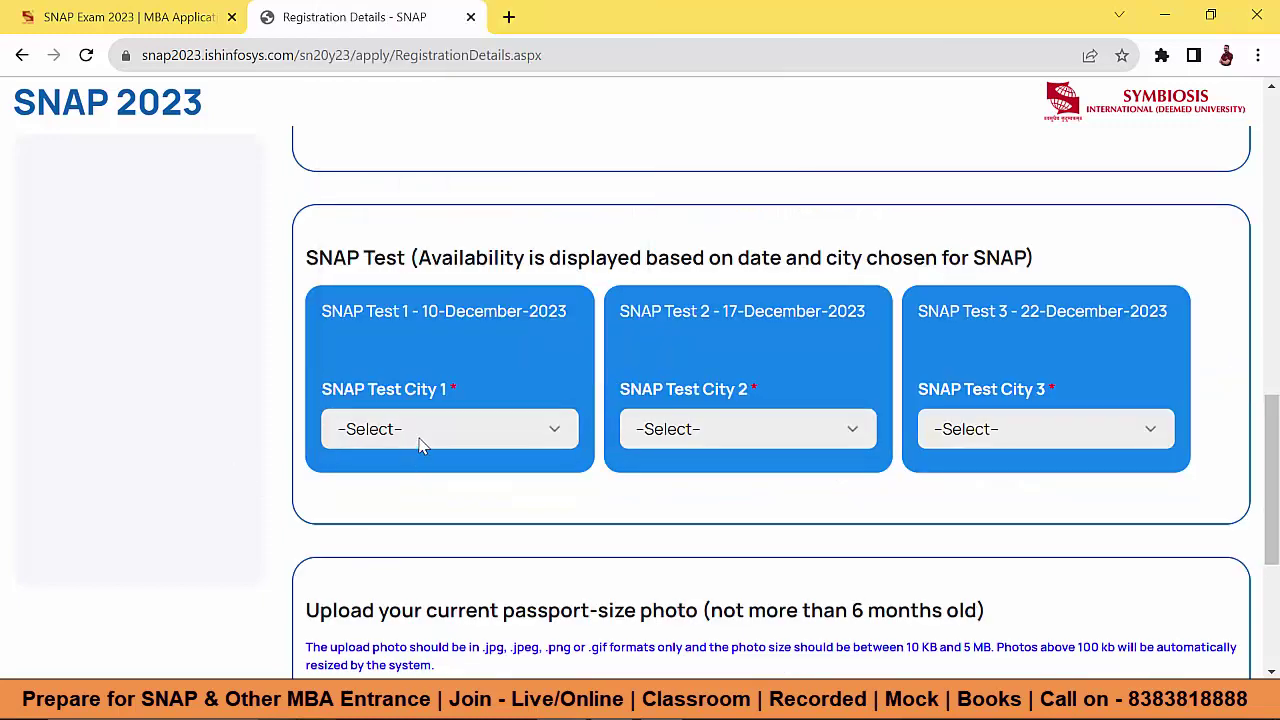
left_click(420, 446)
left_click(445, 333)
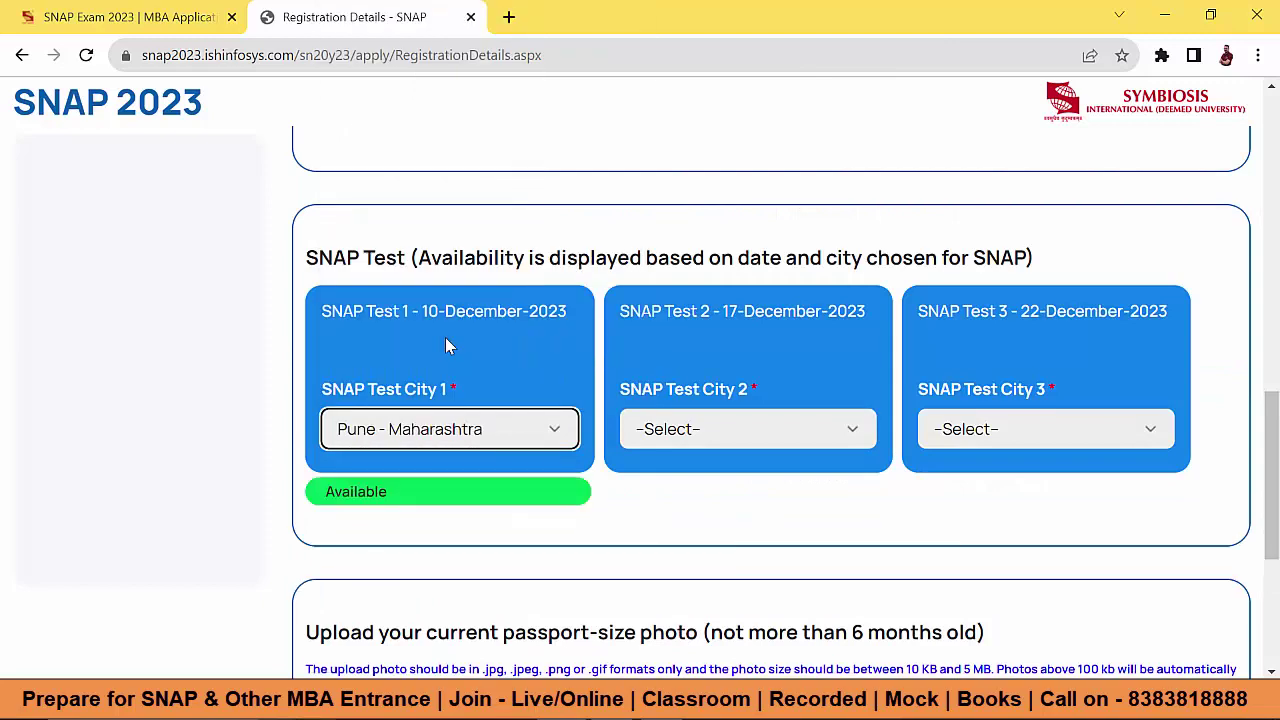
left_click(748, 429)
scroll(770, 191, "down", 10)
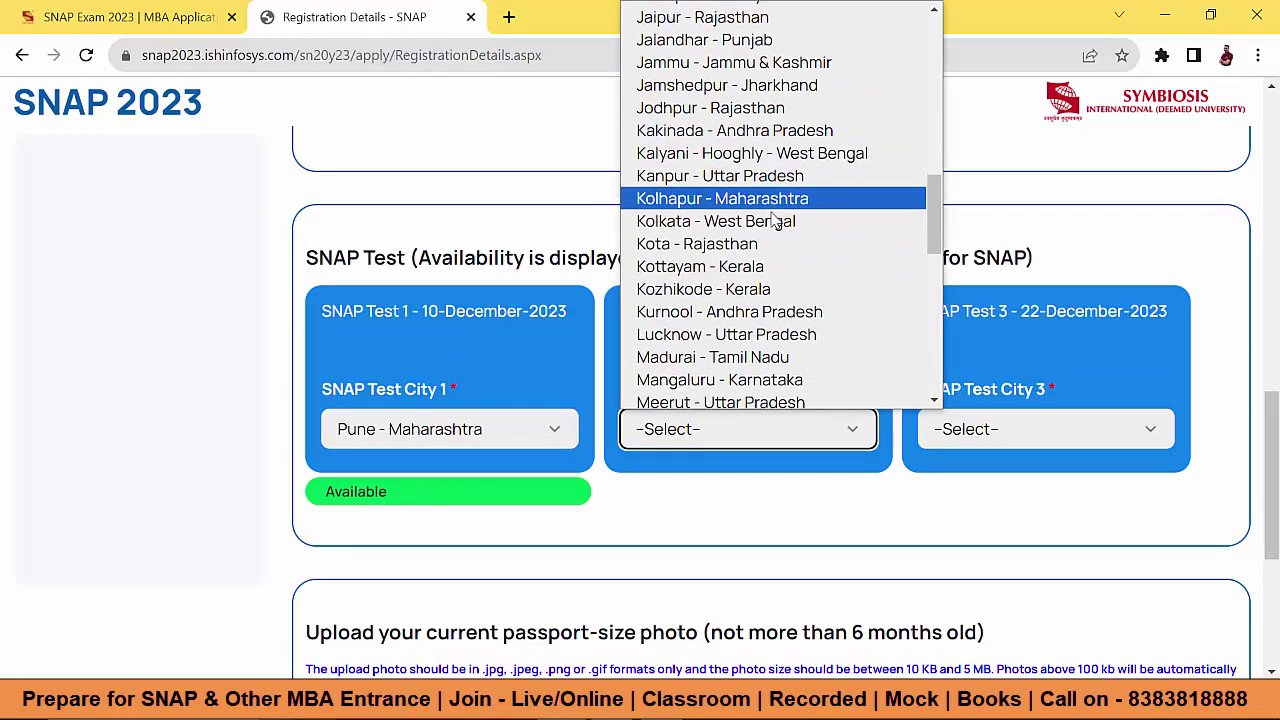
scroll(770, 191, "up", 2)
left_click(770, 191)
left_click(965, 438)
left_click(945, 463)
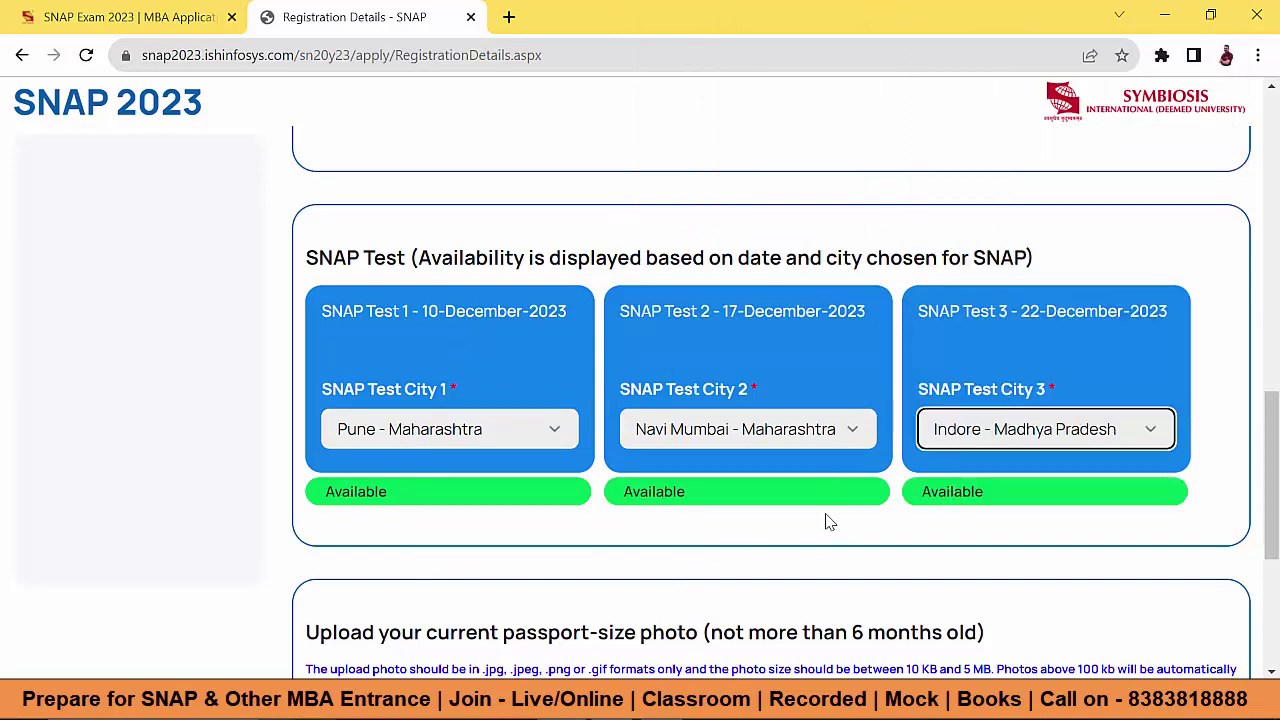
scroll(795, 409, "down", 2)
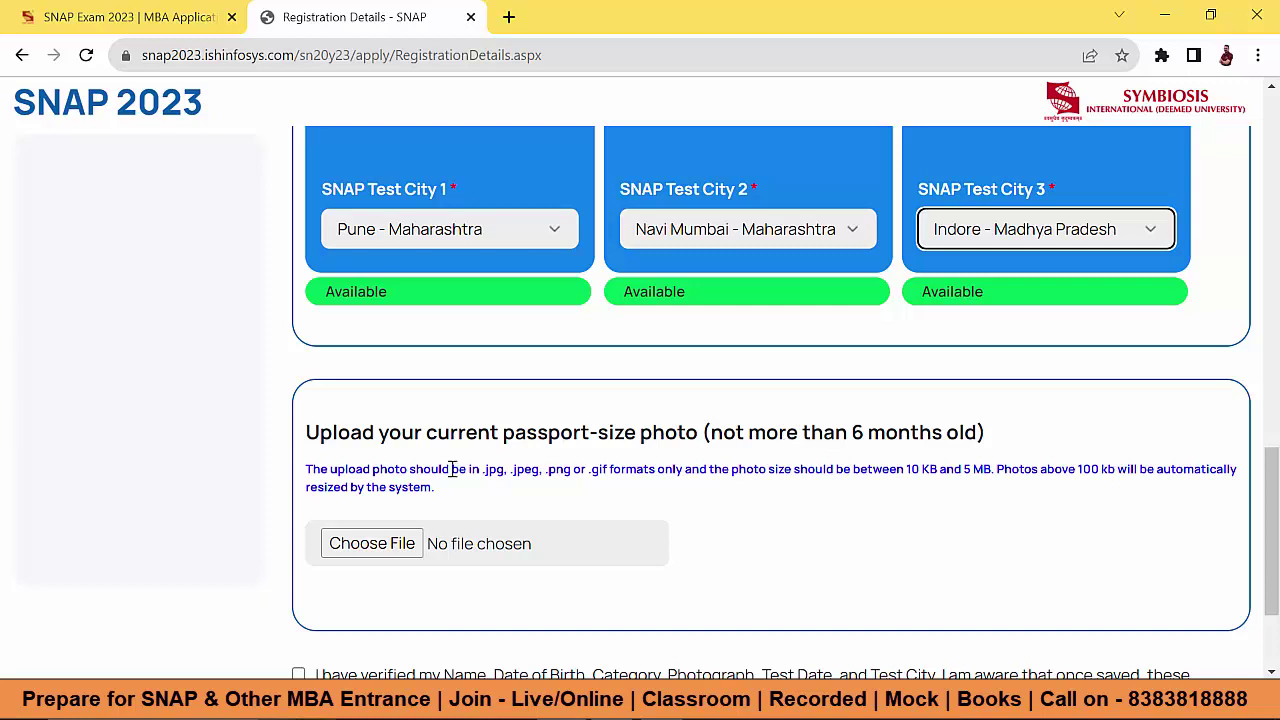
Step: Note the allowed photo formats and size, attach the passport photo PNG, and review the declaration
left_click_drag(482, 469, 752, 469)
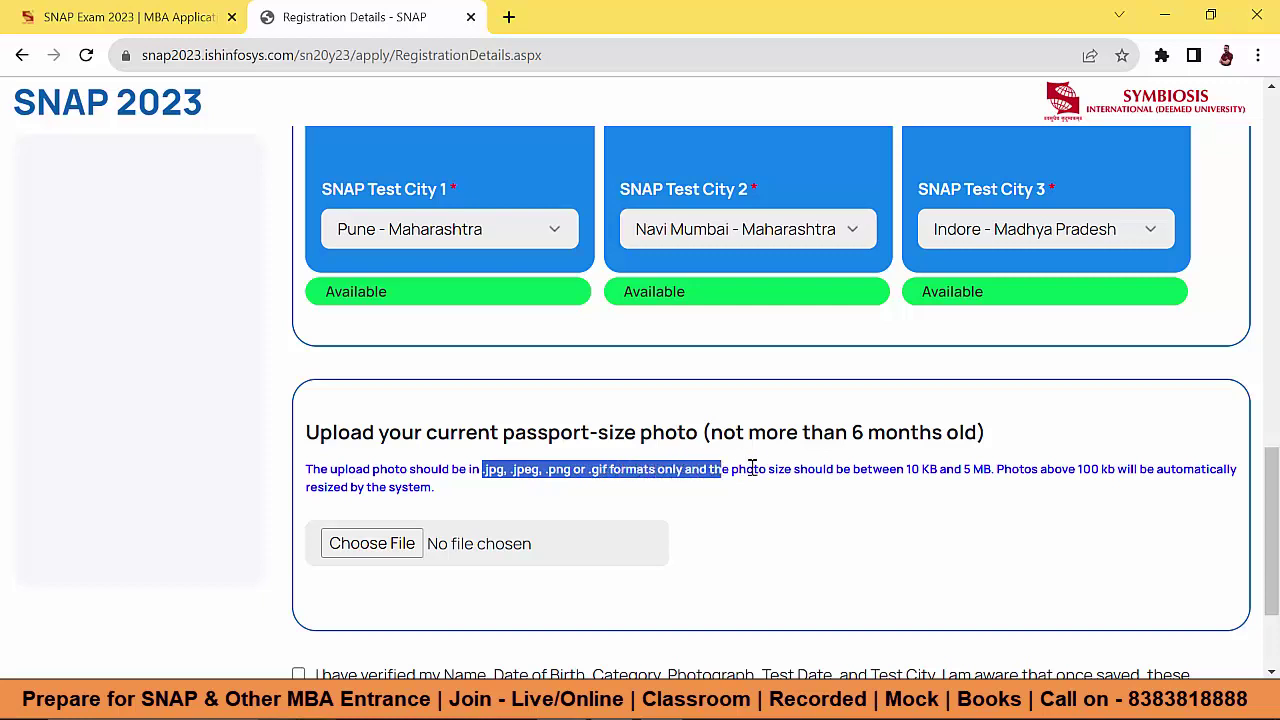
left_click_drag(906, 470, 1102, 477)
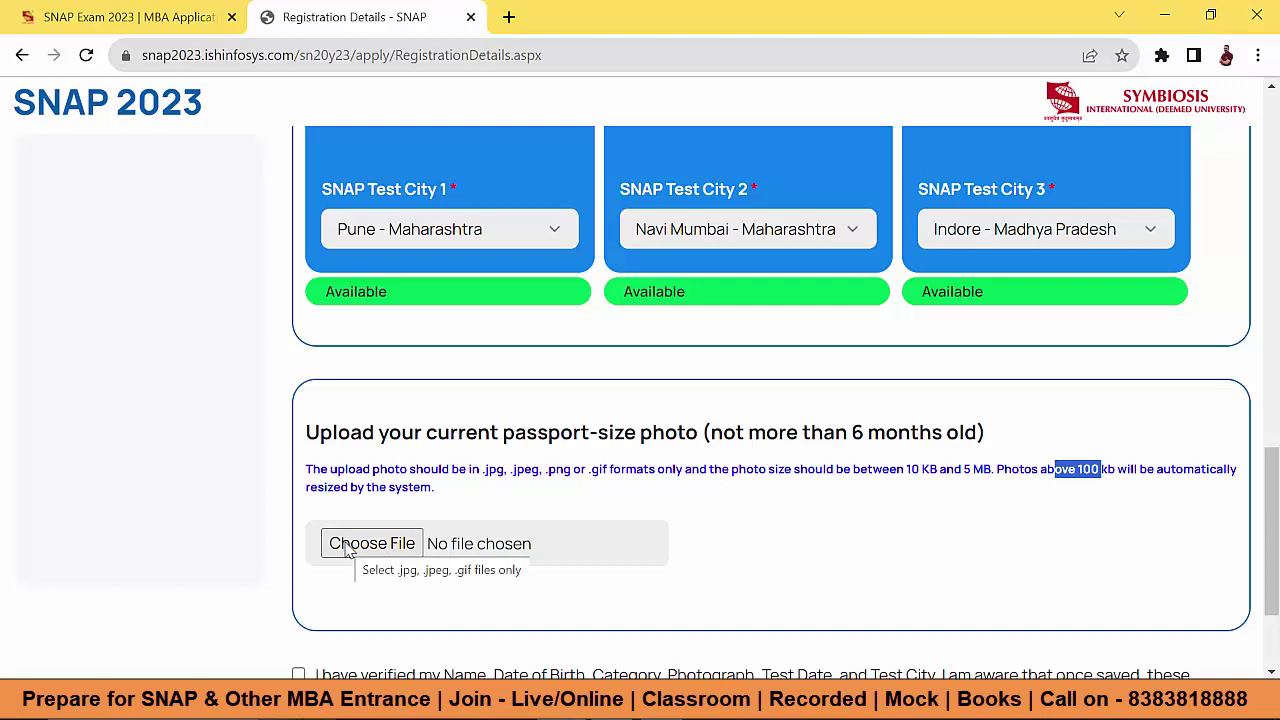
left_click(348, 548)
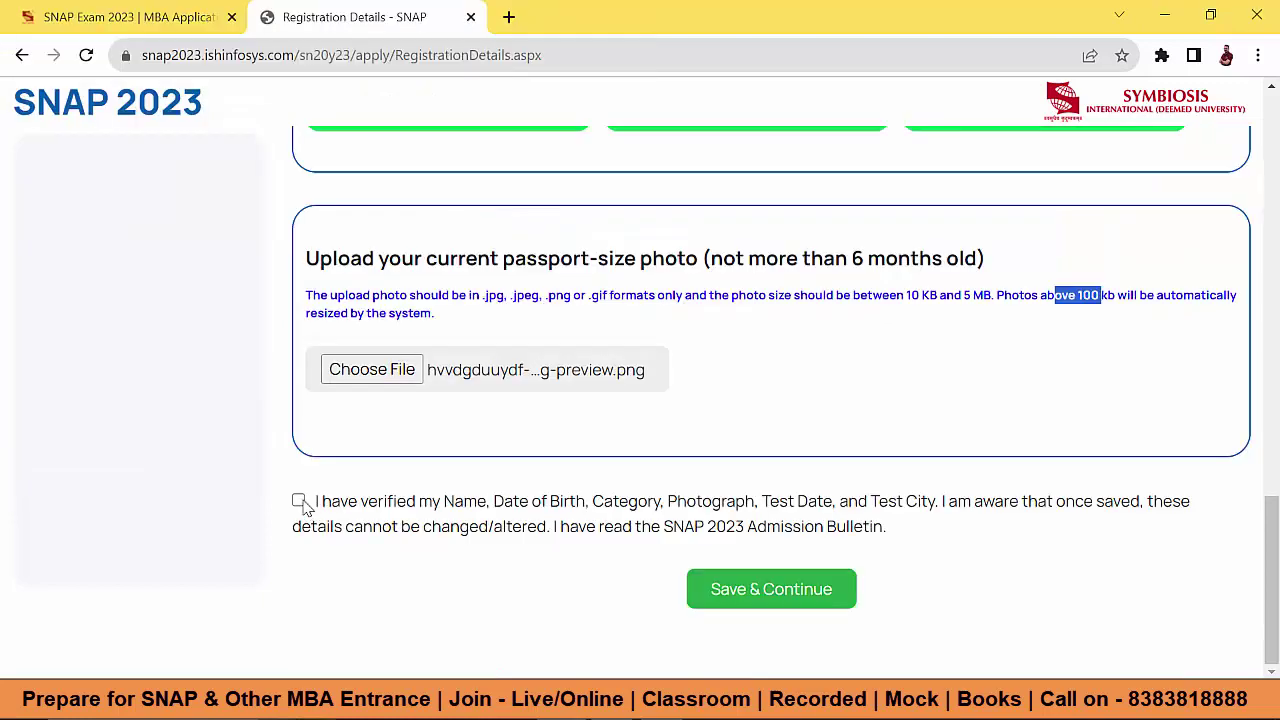
left_click(298, 500)
left_click_drag(447, 508, 948, 502)
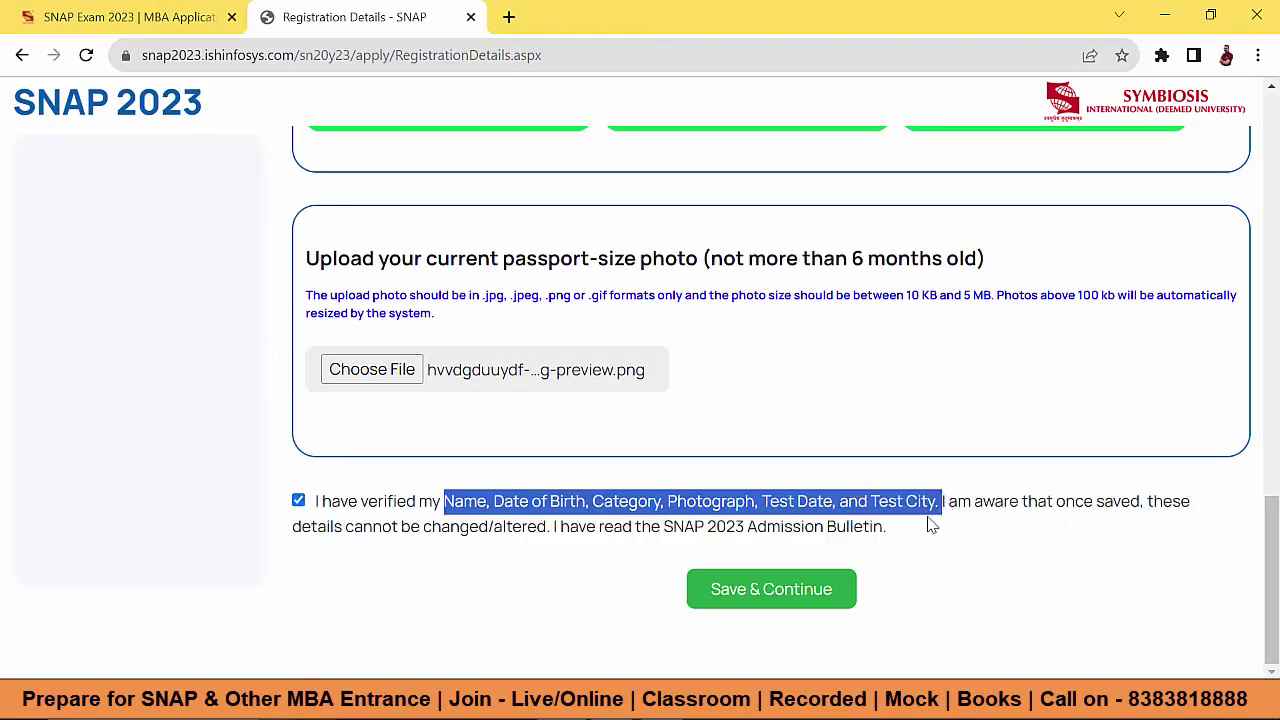
Step: Save and confirm the registration details, then paste and submit the OTP
left_click(757, 595)
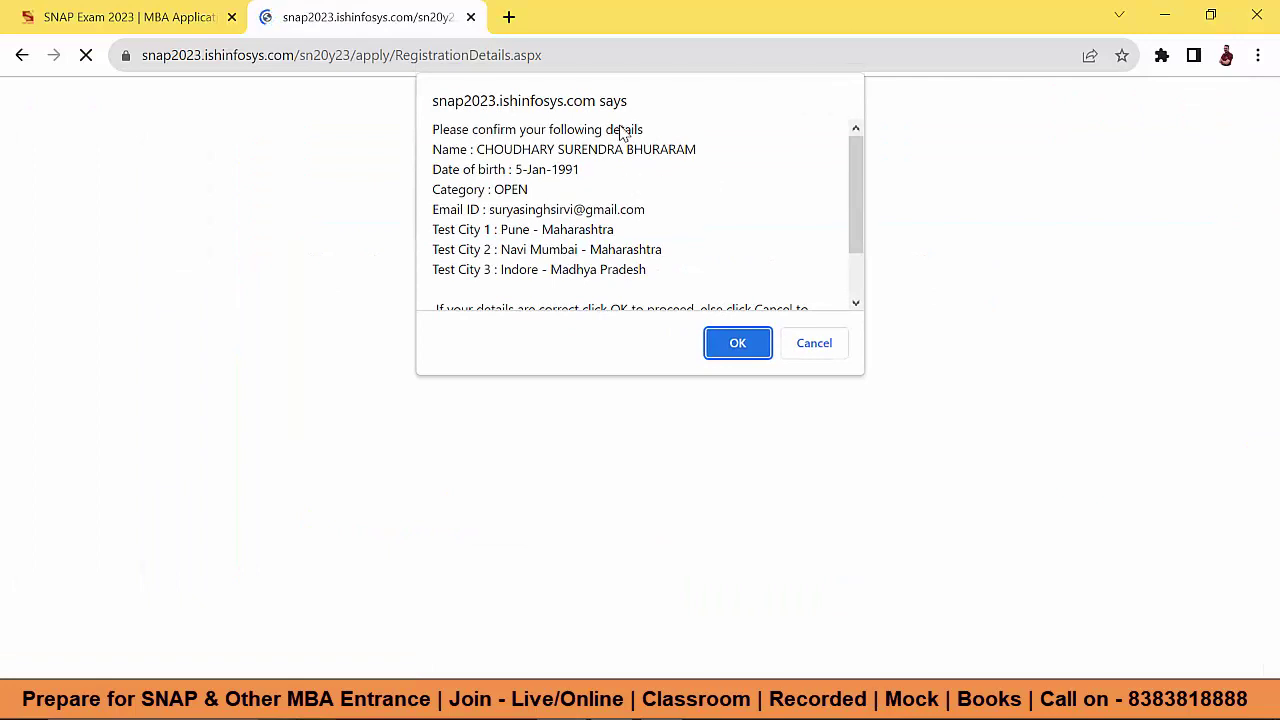
left_click(737, 345)
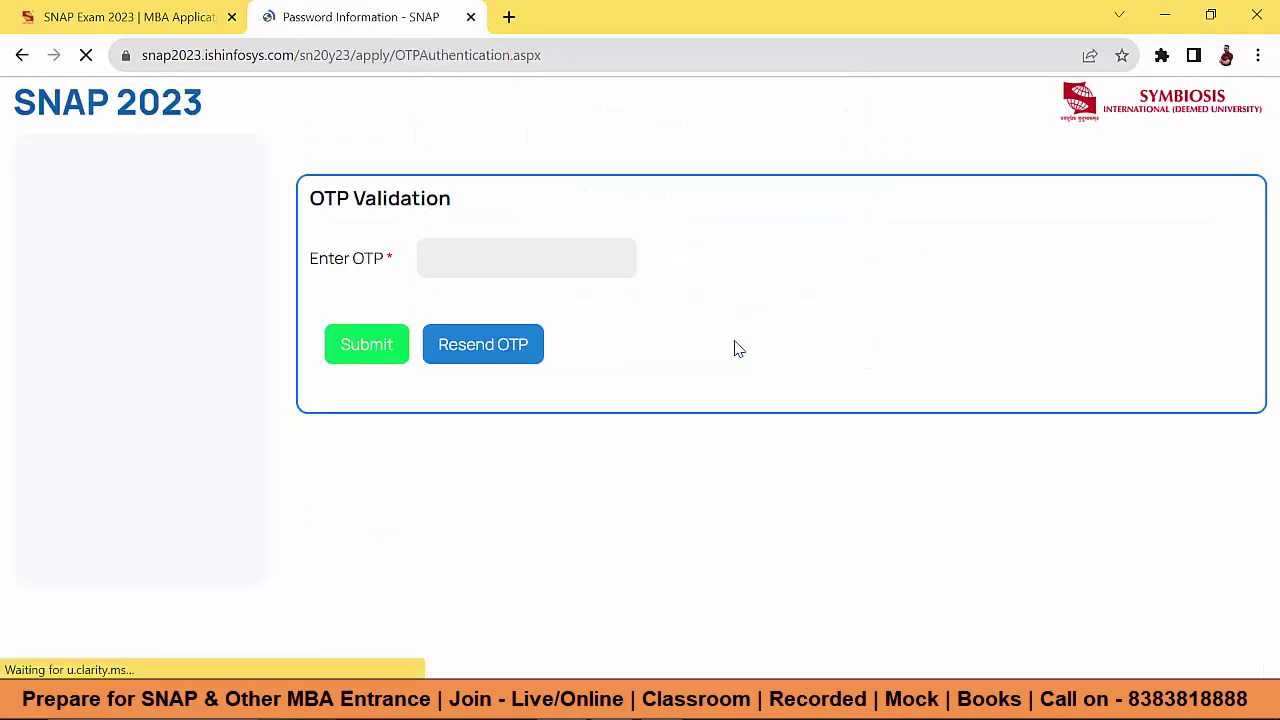
left_click(507, 257)
key("ctrl+v")
left_click(360, 358)
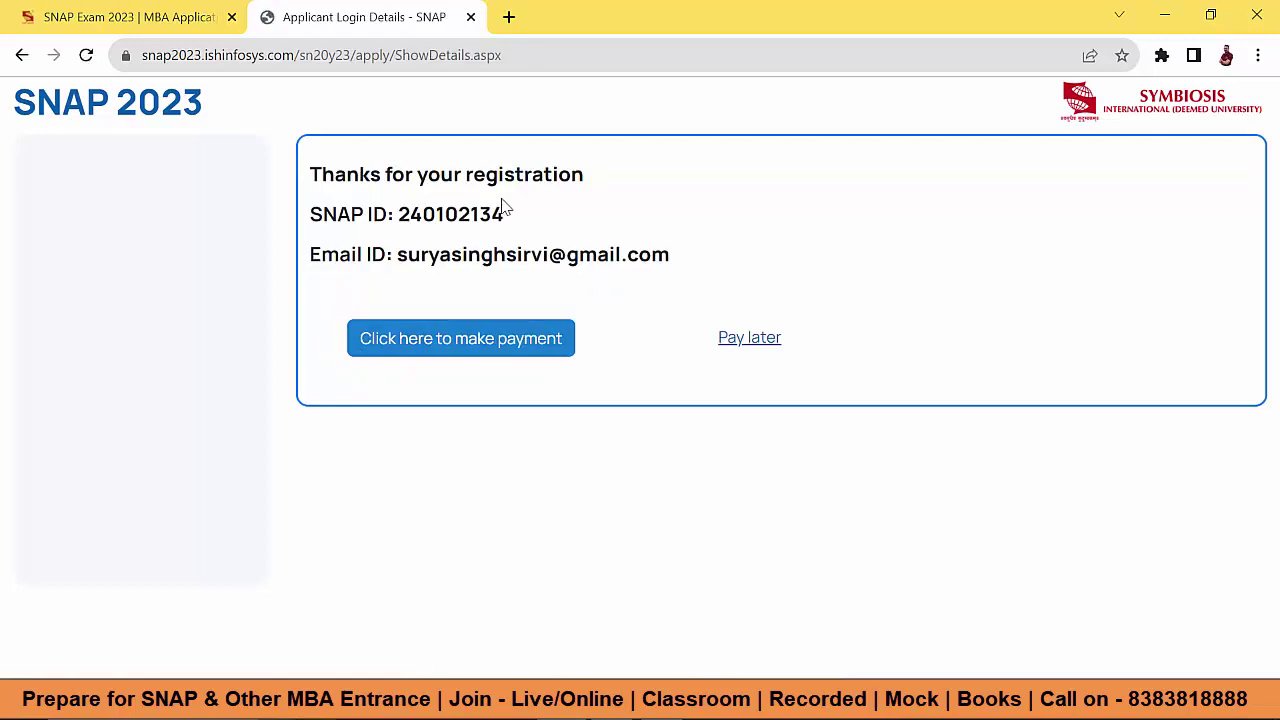
Step: Note the issued SNAP ID and registered e-mail, then go to fee payment
left_click_drag(405, 223, 528, 243)
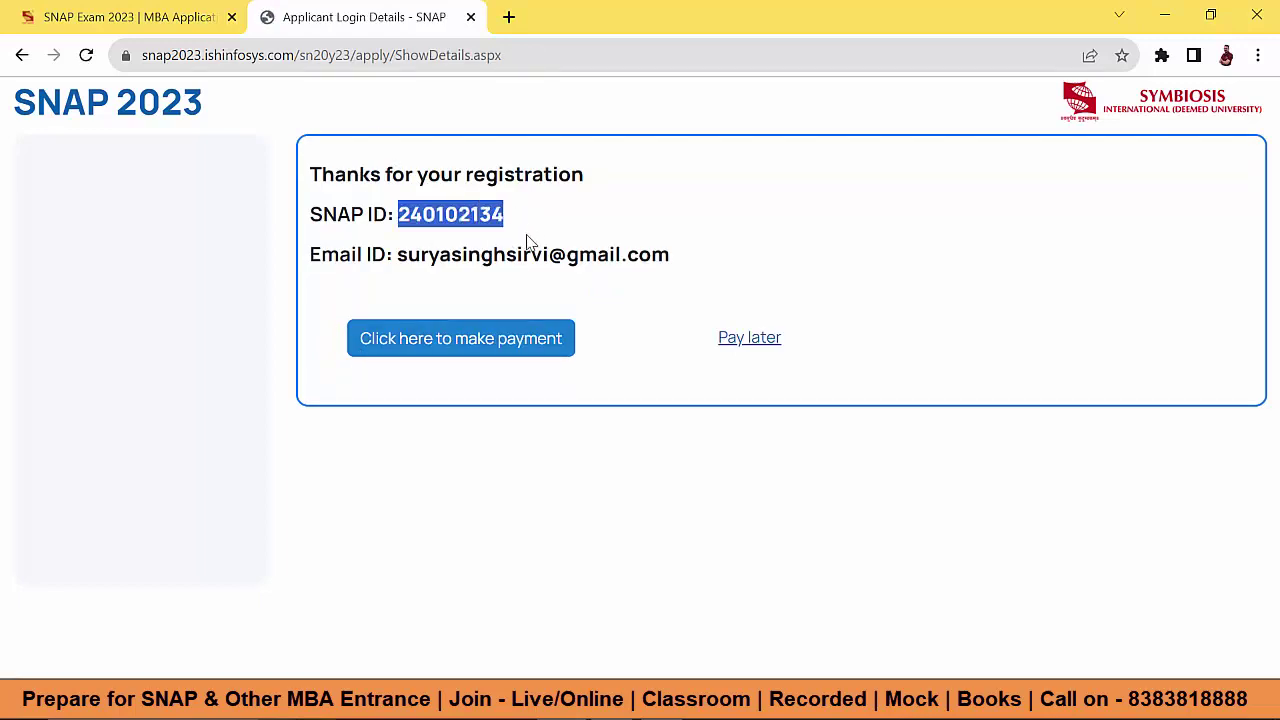
left_click(397, 254)
left_click_drag(397, 254, 627, 256)
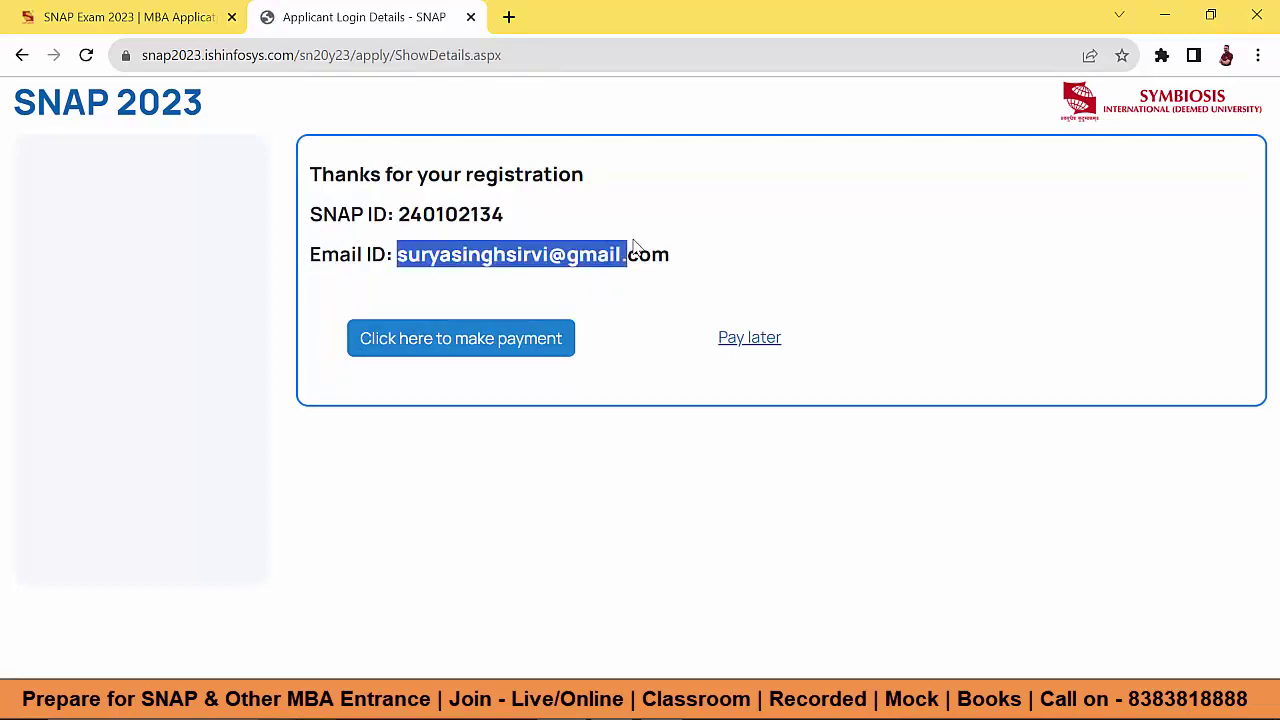
left_click(486, 342)
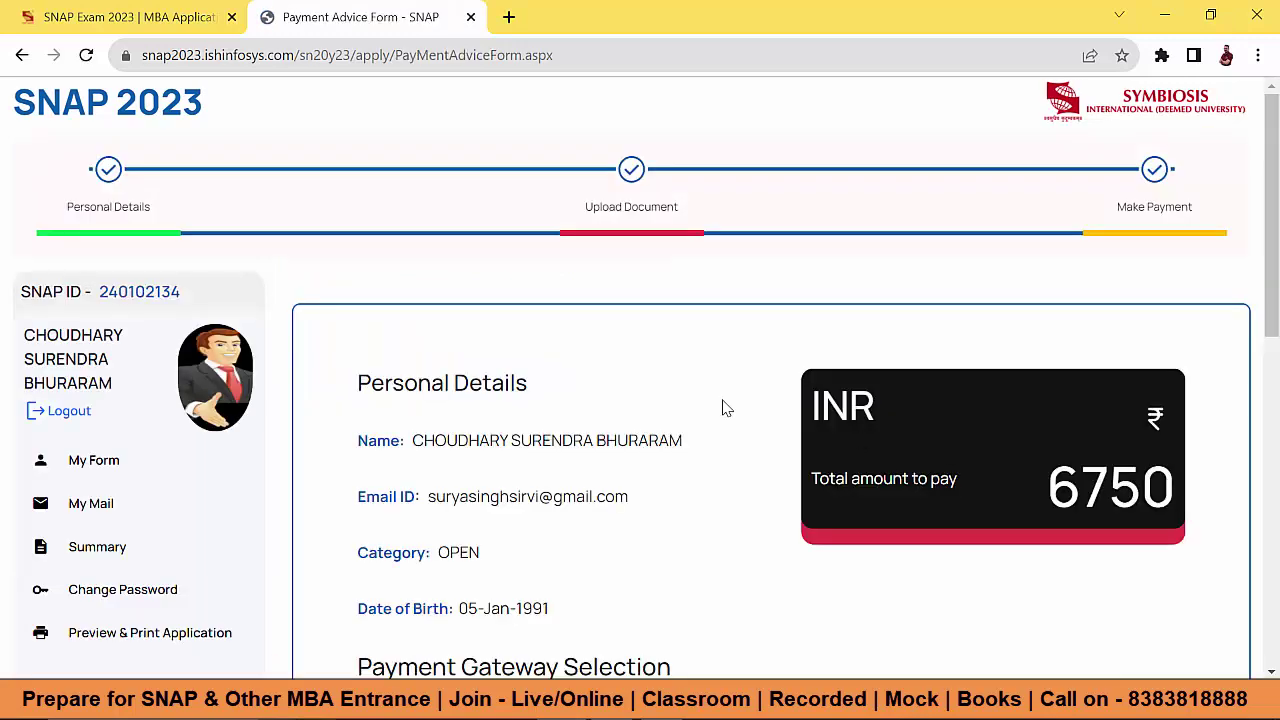
Step: Review the INR 6750 total and the three SNAP Test dates charged at 2250 each
left_click_drag(1056, 500, 1180, 492)
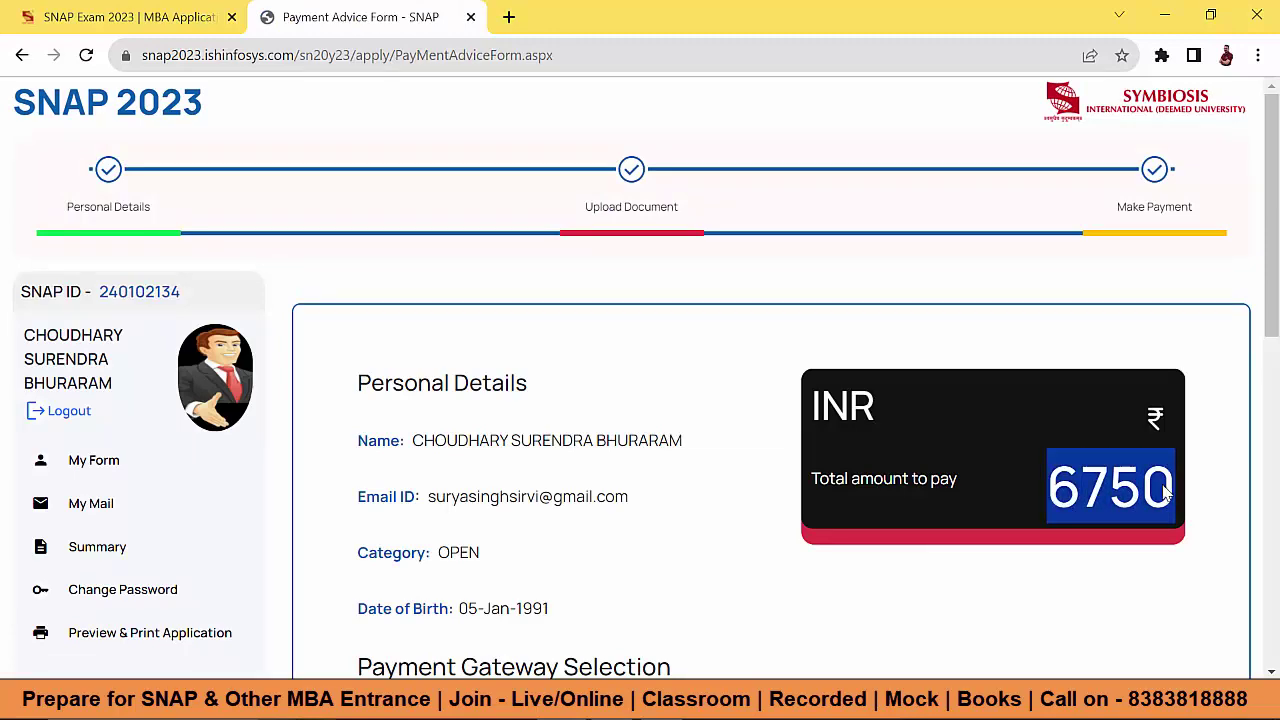
scroll(658, 424, "down", 5)
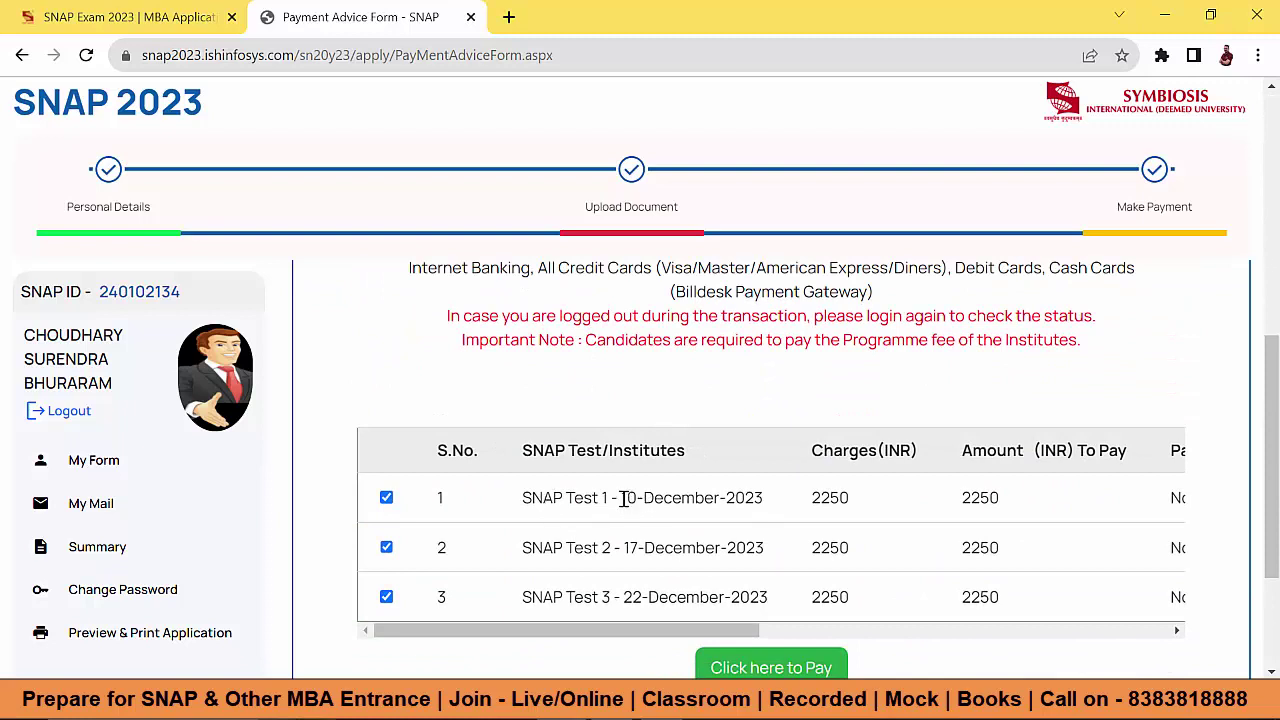
left_click_drag(621, 497, 714, 497)
left_click_drag(621, 548, 736, 548)
left_click_drag(624, 597, 724, 597)
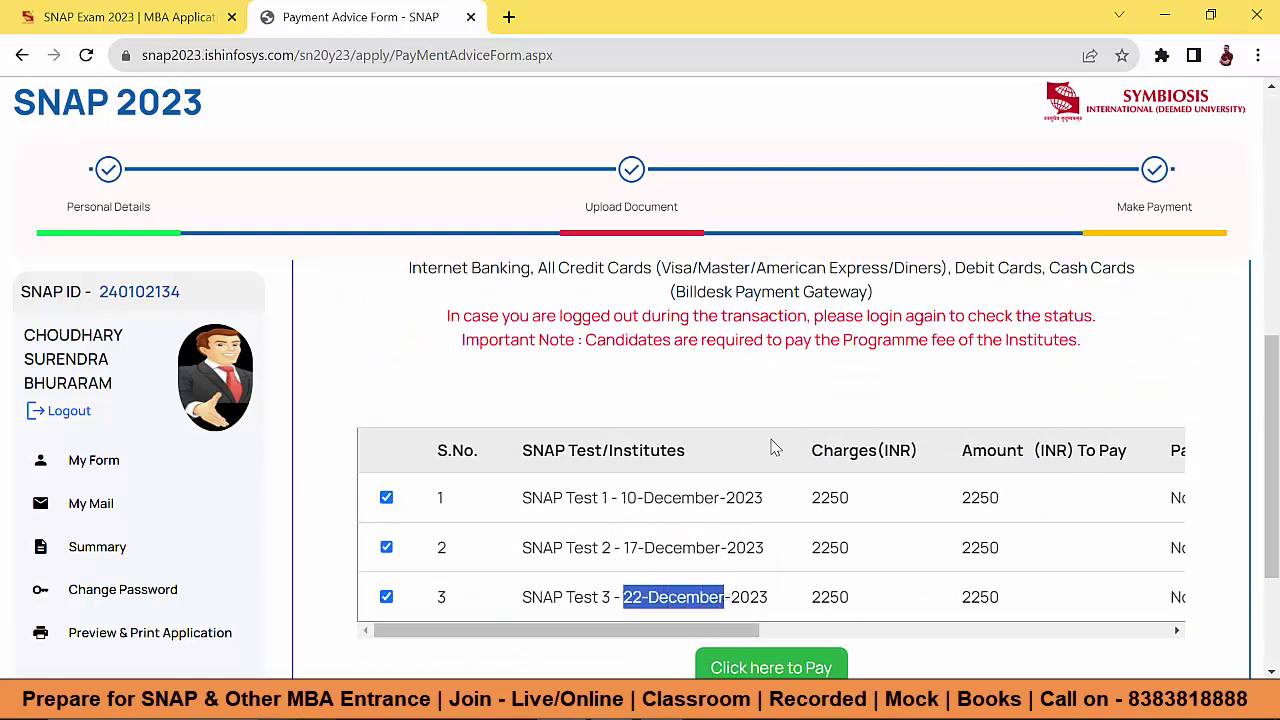
scroll(772, 446, "down", 1)
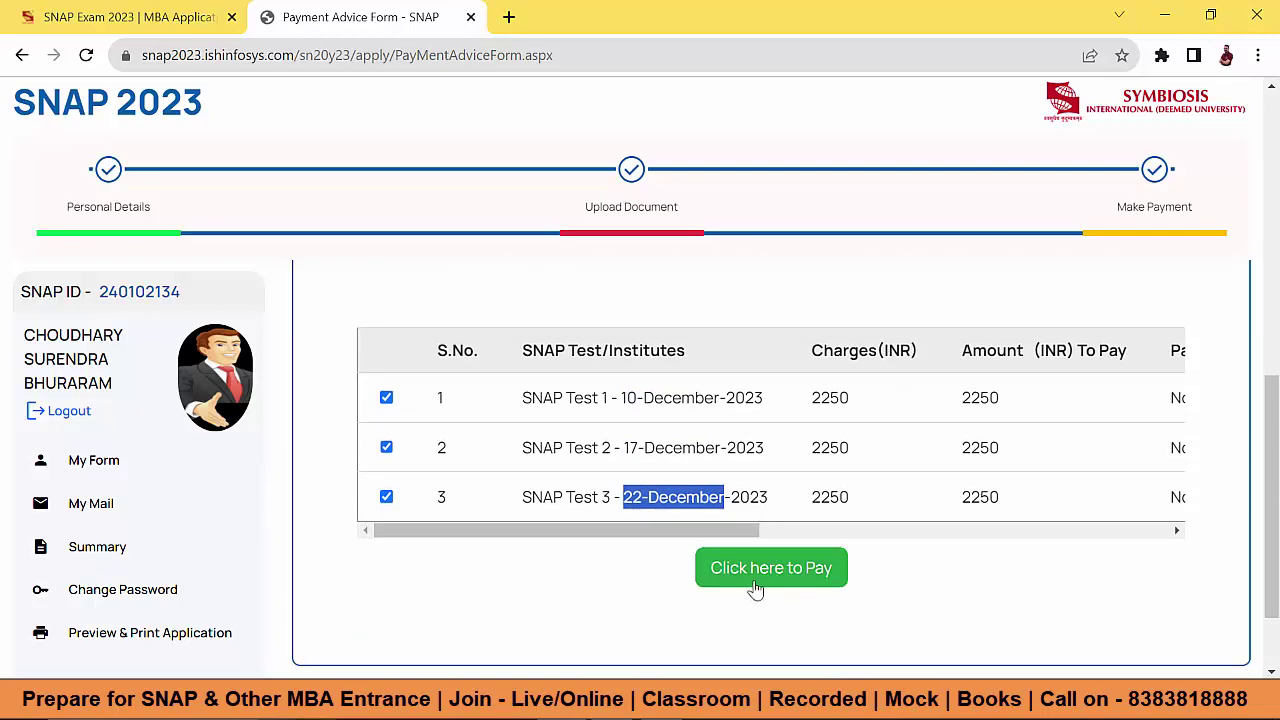
scroll(963, 516, "up", 7)
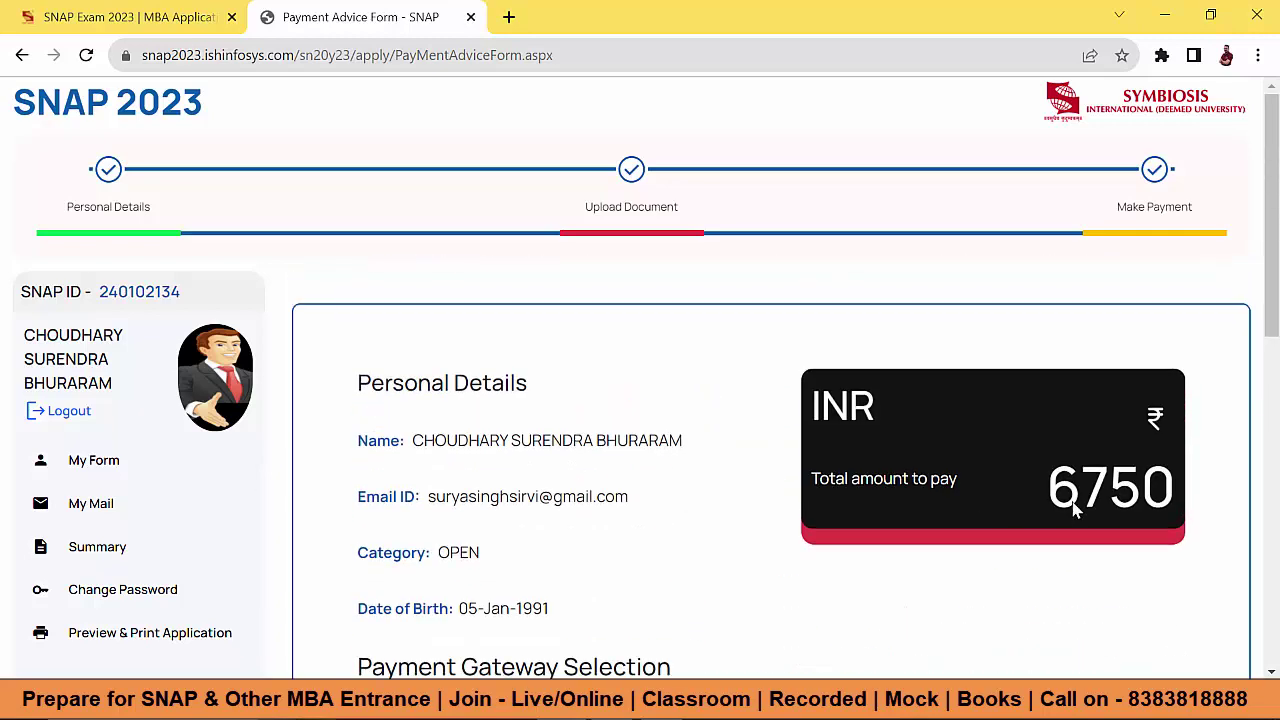
scroll(1066, 516, "down", 5)
scroll(1066, 516, "down", 3)
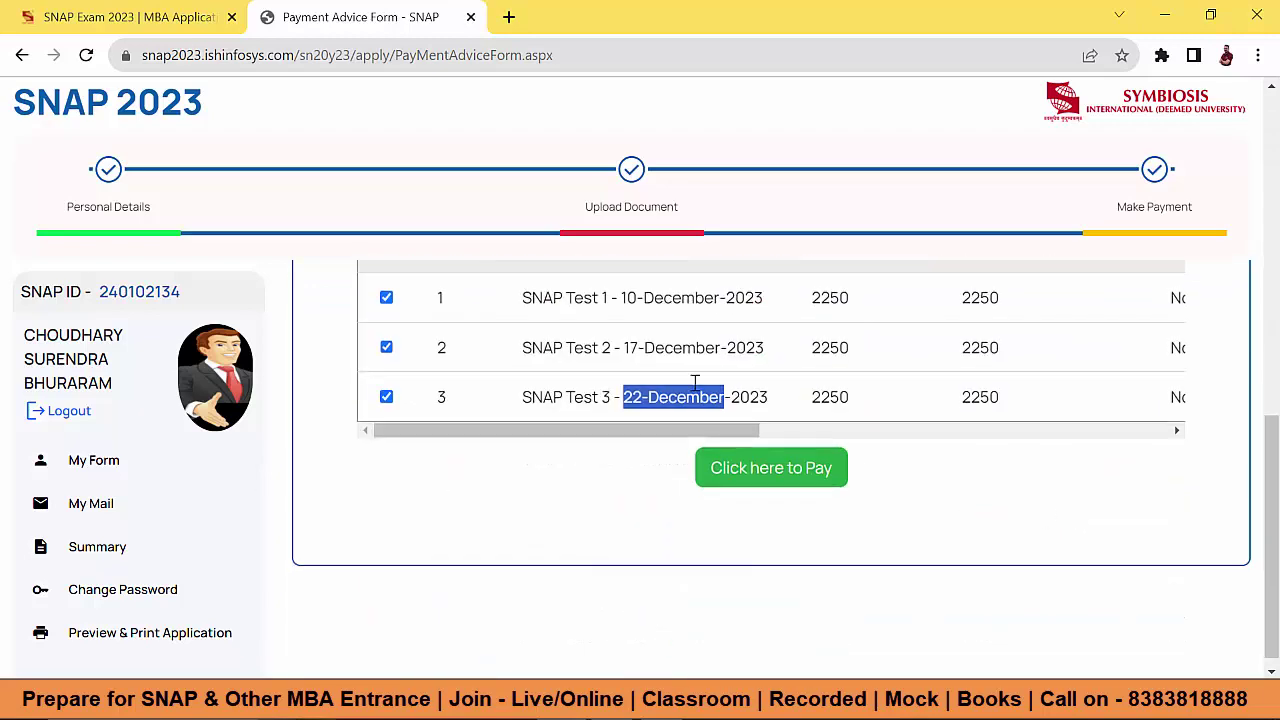
double_click(816, 298)
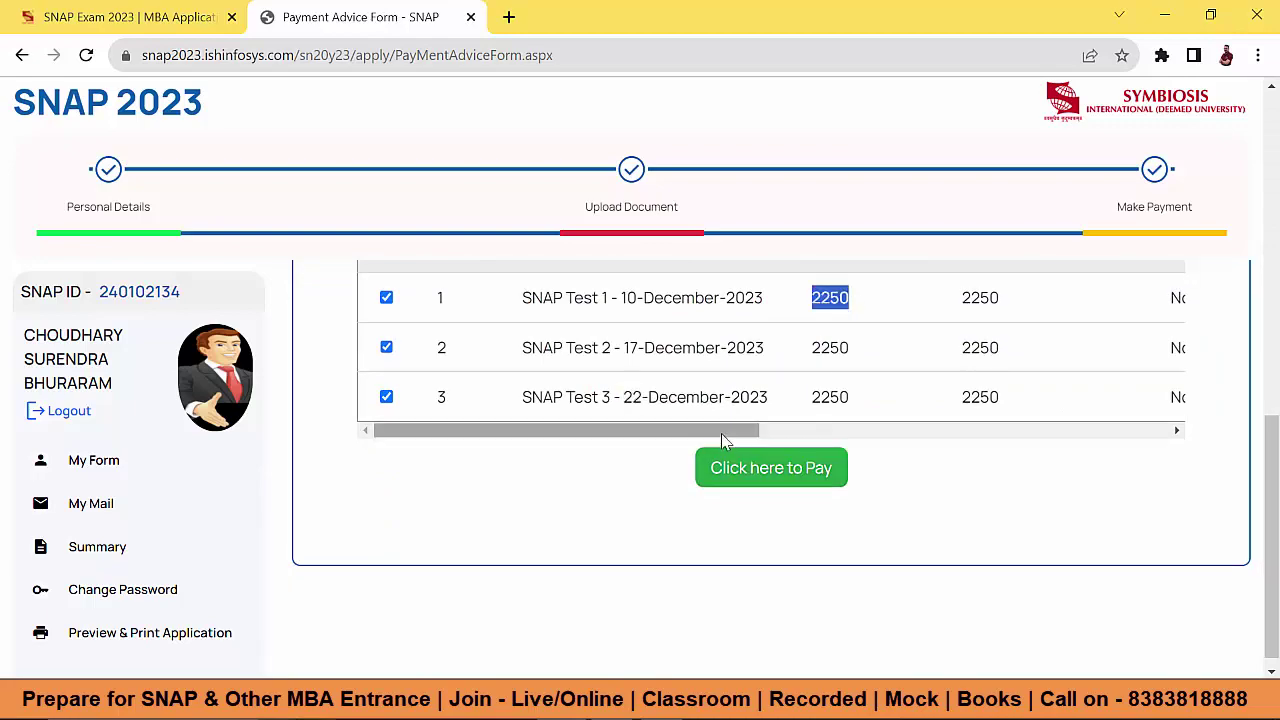
left_click_drag(721, 433, 855, 430)
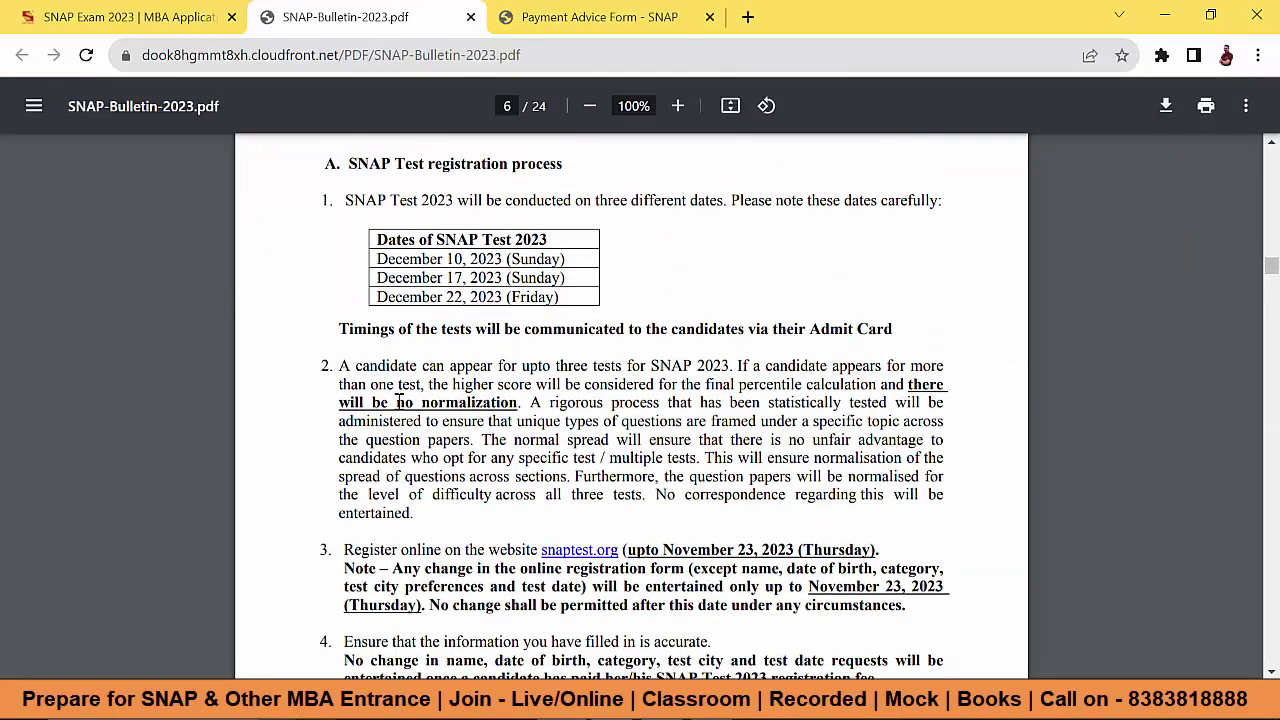
Step: Return to the Payment Advice Form tab, then open the application preview
scroll(398, 400, "up", 3)
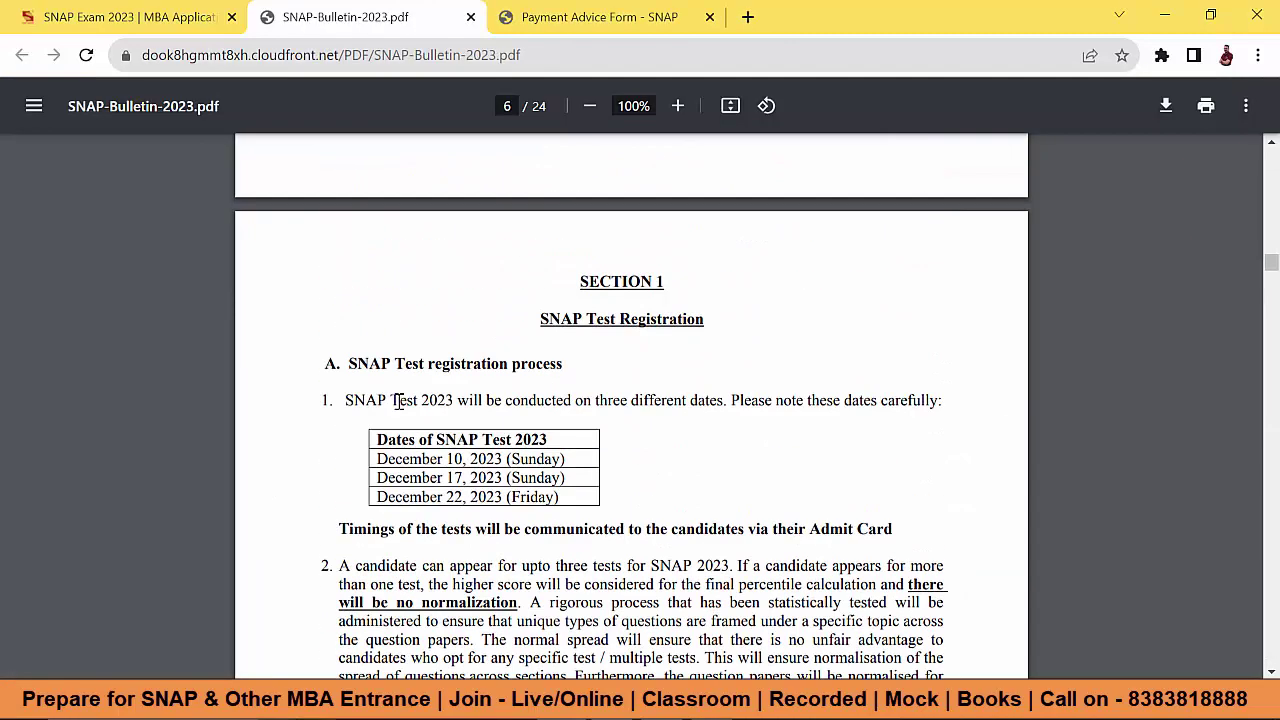
left_click(596, 17)
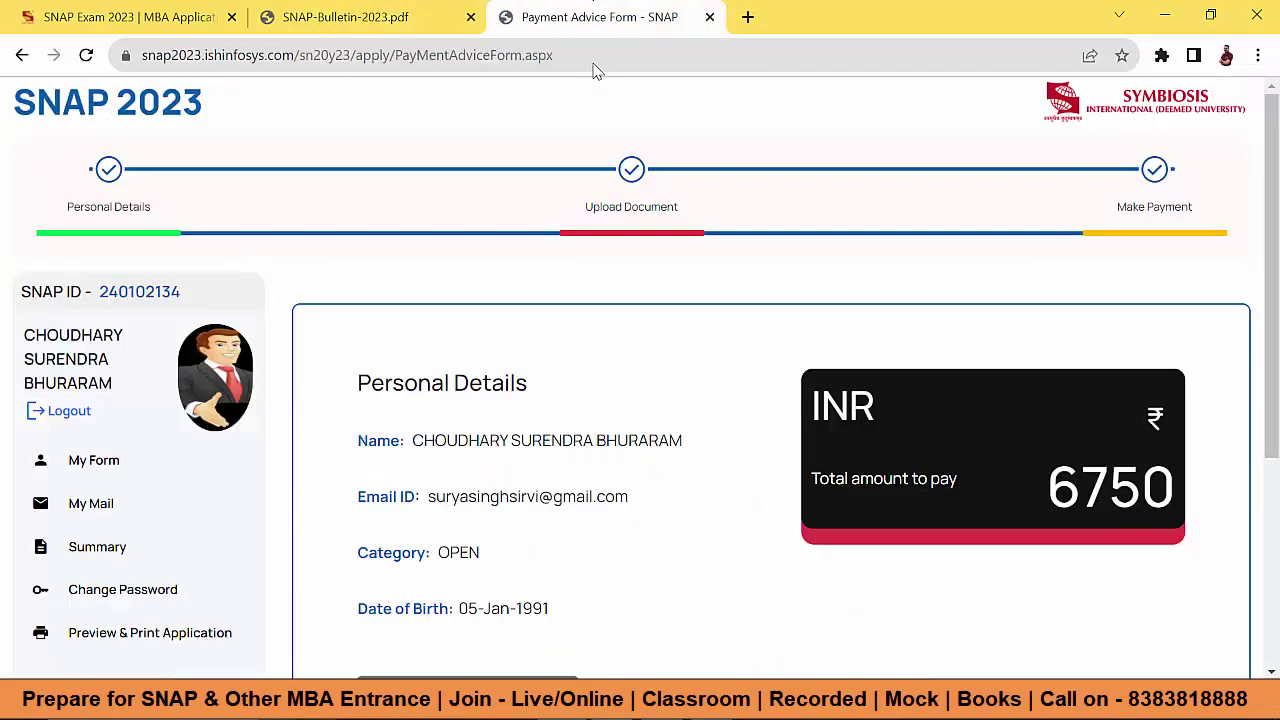
scroll(380, 463, "down", 3)
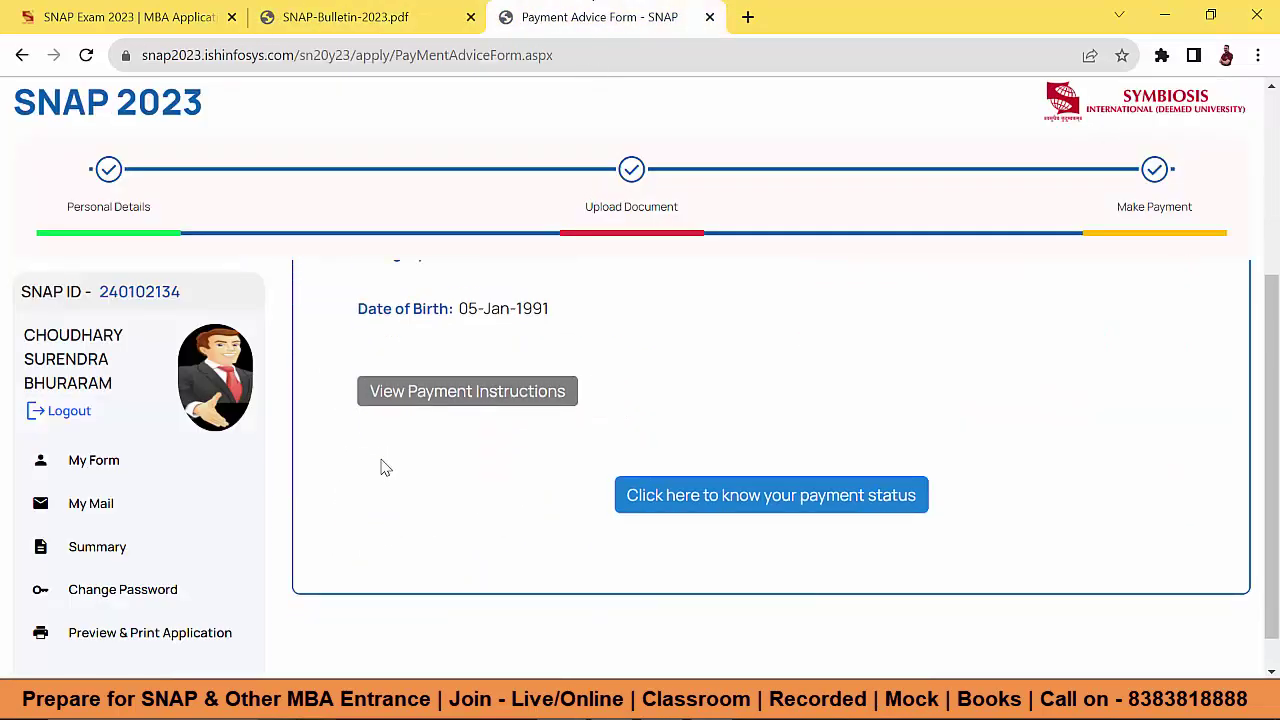
scroll(380, 460, "up", 3)
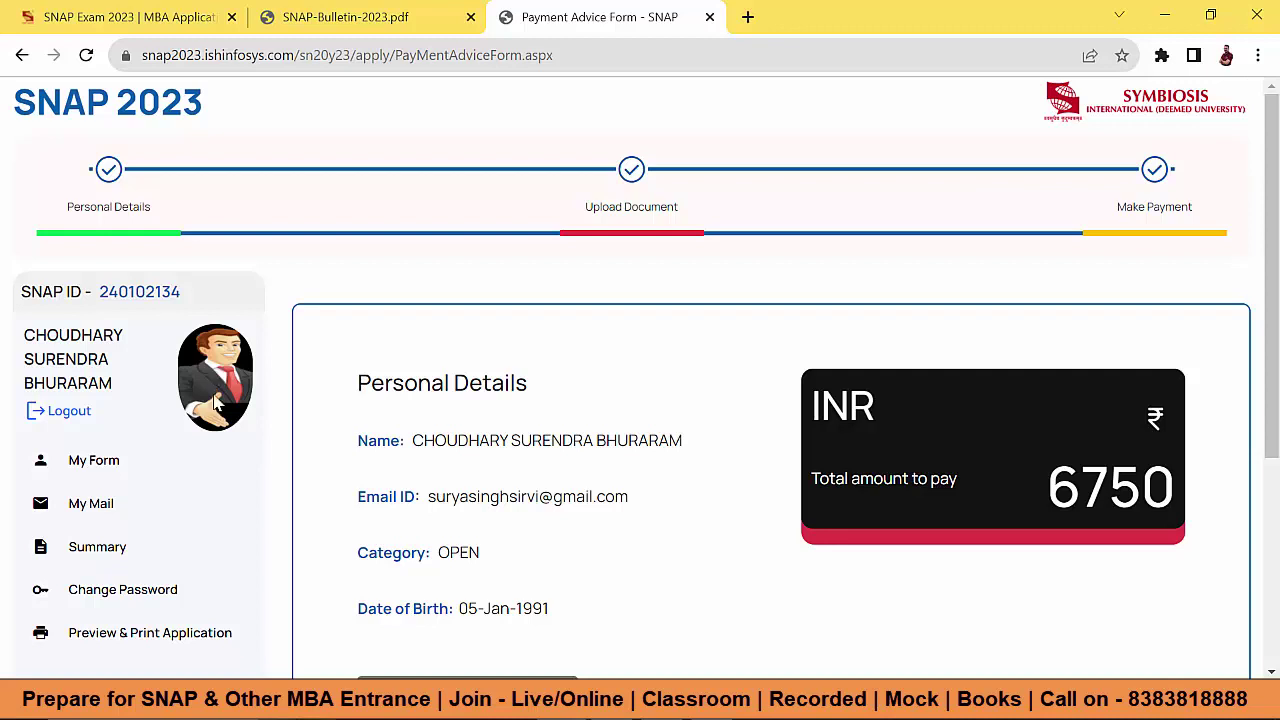
left_click(174, 637)
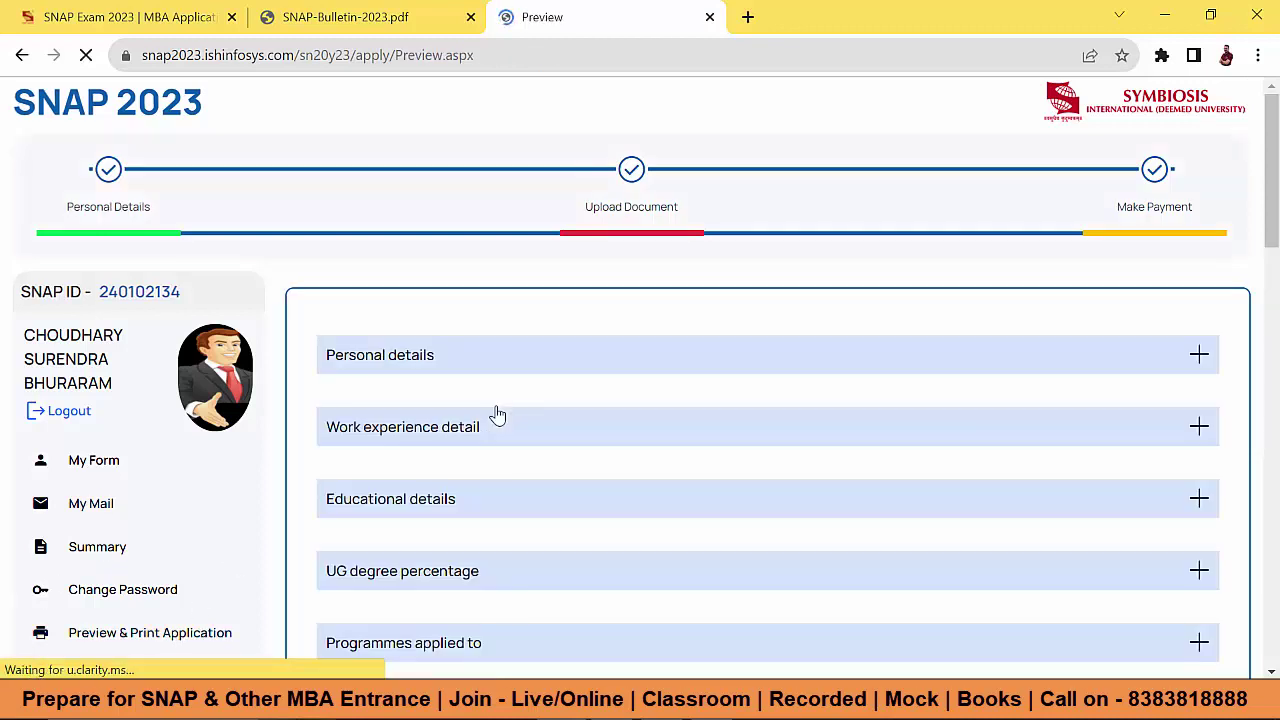
Step: Expand the Personal details, Educational details and Work experience sections of the preview
left_click(533, 380)
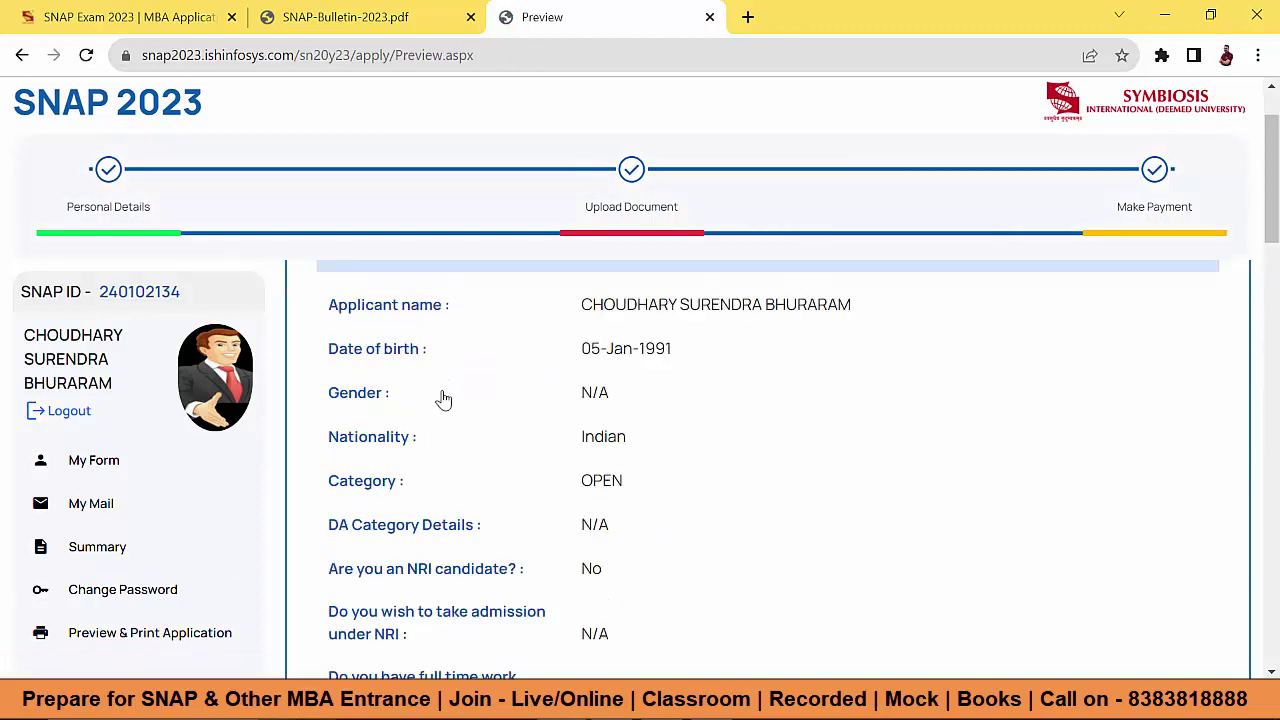
left_click(588, 401)
left_click(591, 403)
scroll(591, 403, "up", 1)
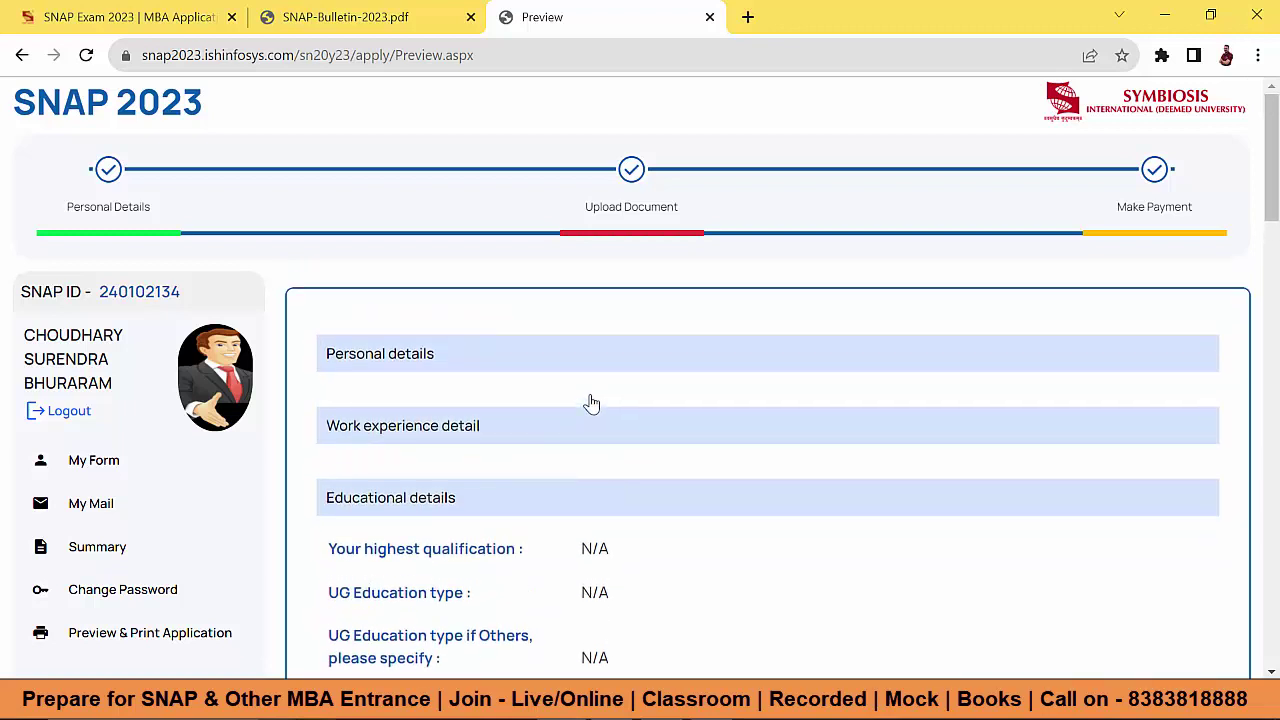
left_click(569, 357)
left_click(505, 431)
scroll(596, 431, "down", 3)
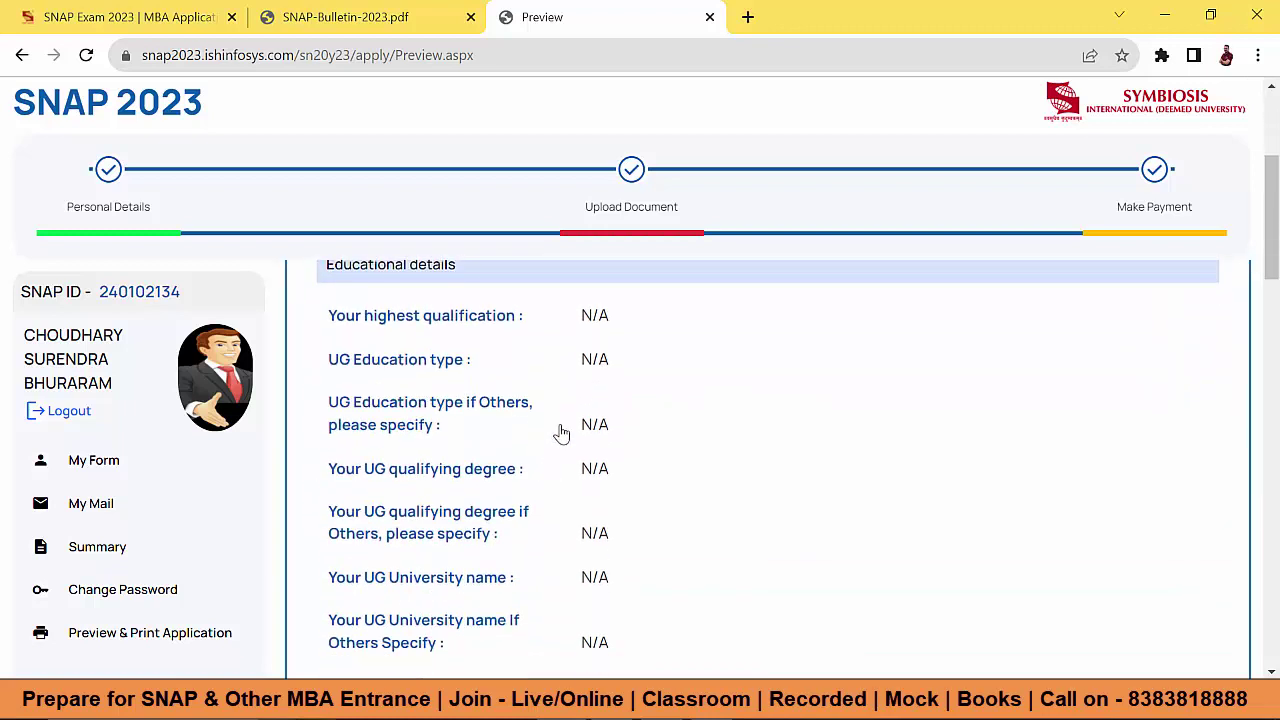
scroll(596, 525, "down", 2)
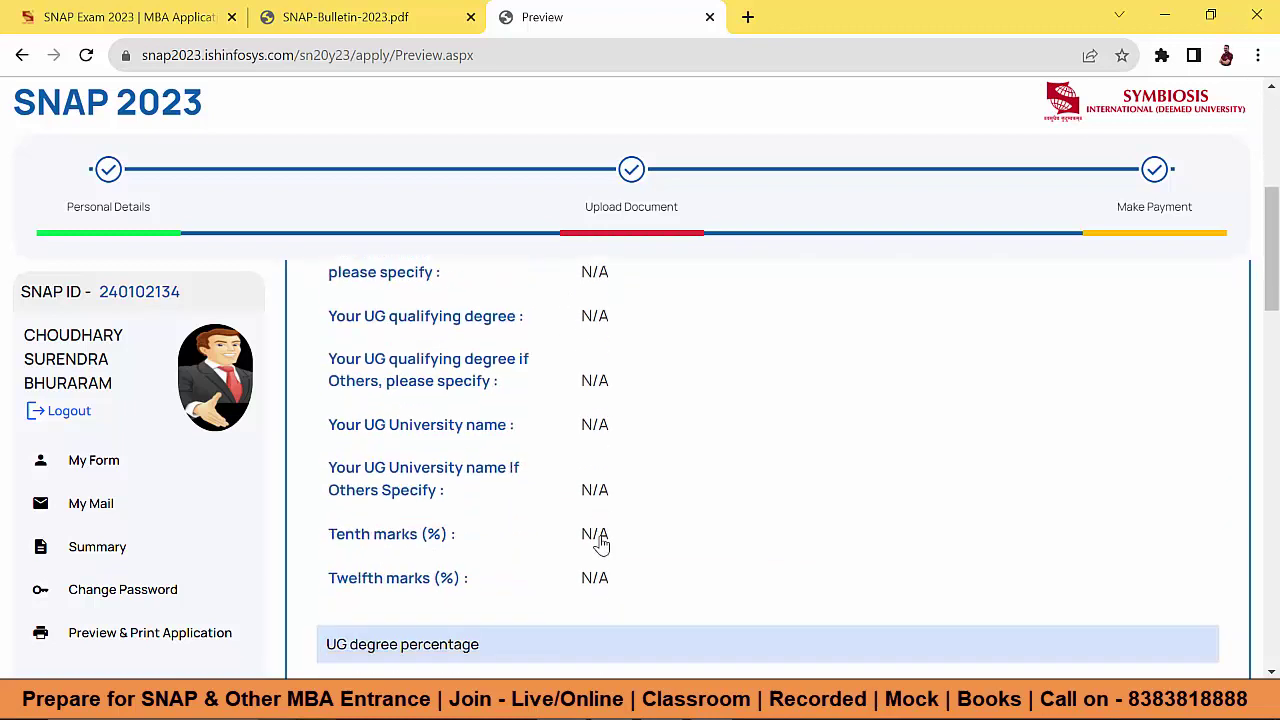
scroll(600, 543, "down", 1)
Step: Expand the UG degree percentage, Programmes, M.B.A. SIMS, Defence and SIIB sections
left_click(491, 494)
scroll(566, 493, "down", 2)
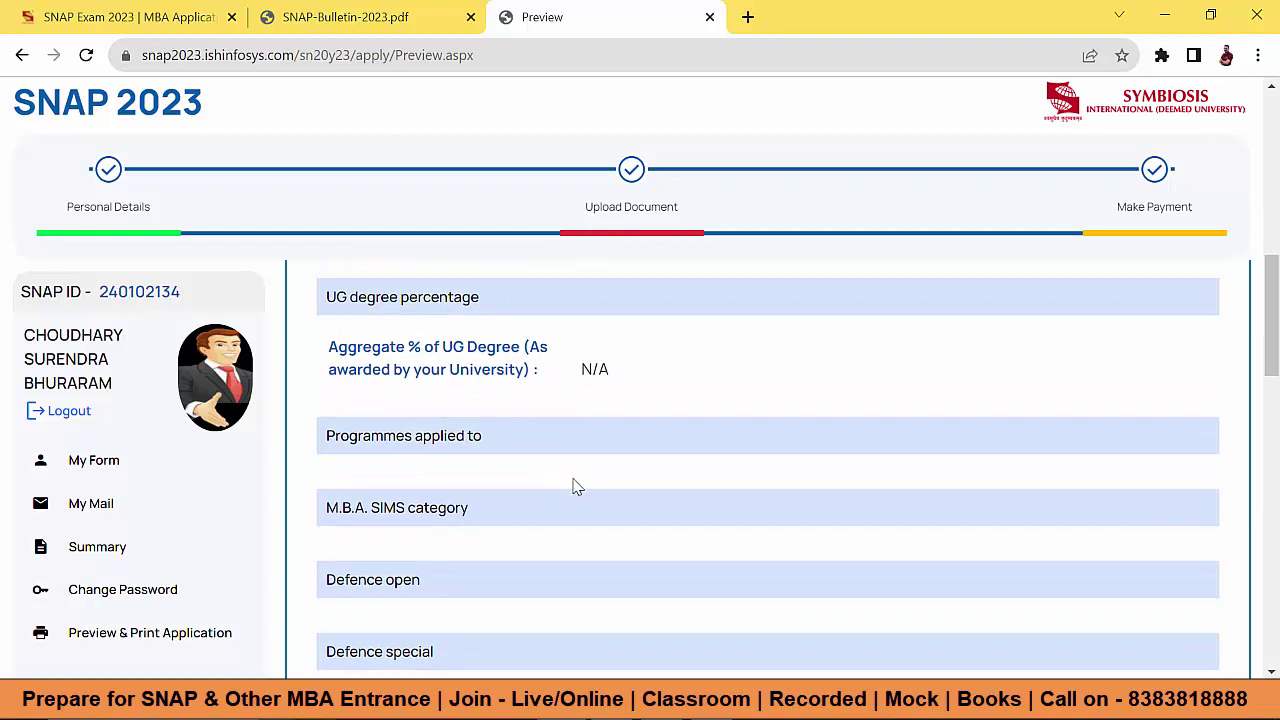
scroll(571, 488, "down", 1)
scroll(500, 450, "up", 1)
left_click(473, 440)
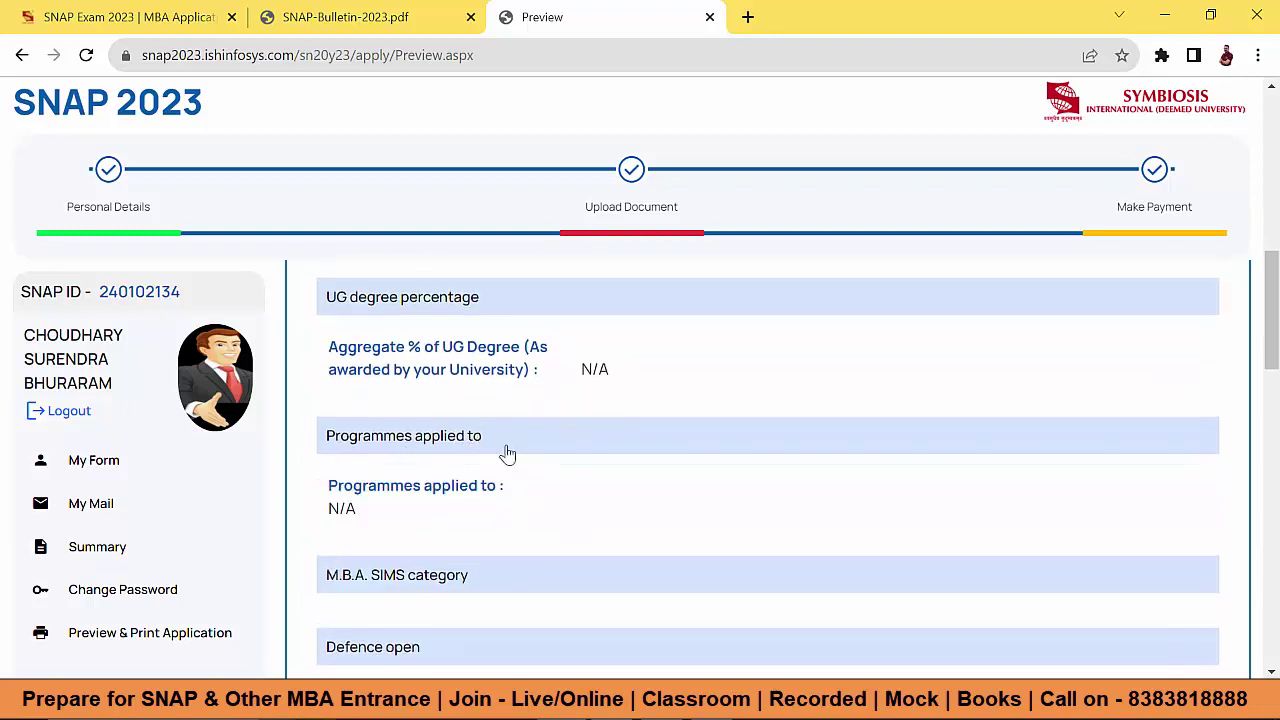
scroll(486, 500, "down", 1)
left_click(495, 482)
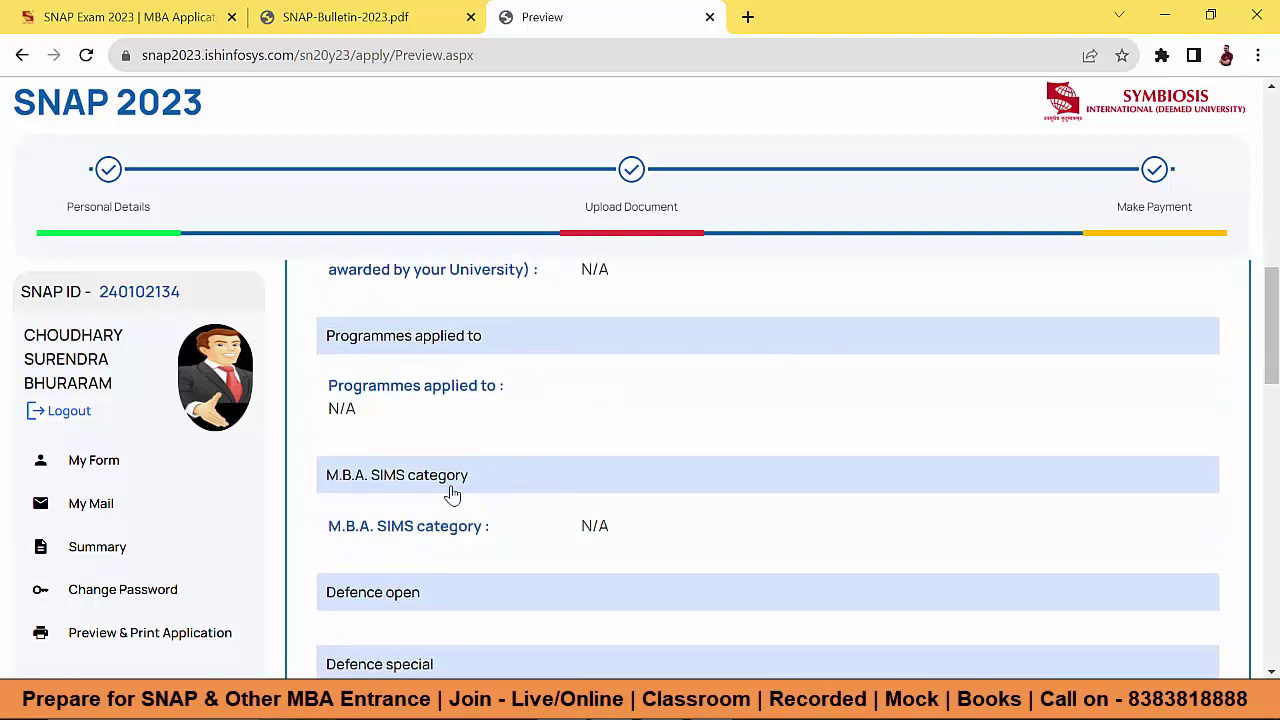
scroll(500, 522, "down", 2)
left_click(489, 391)
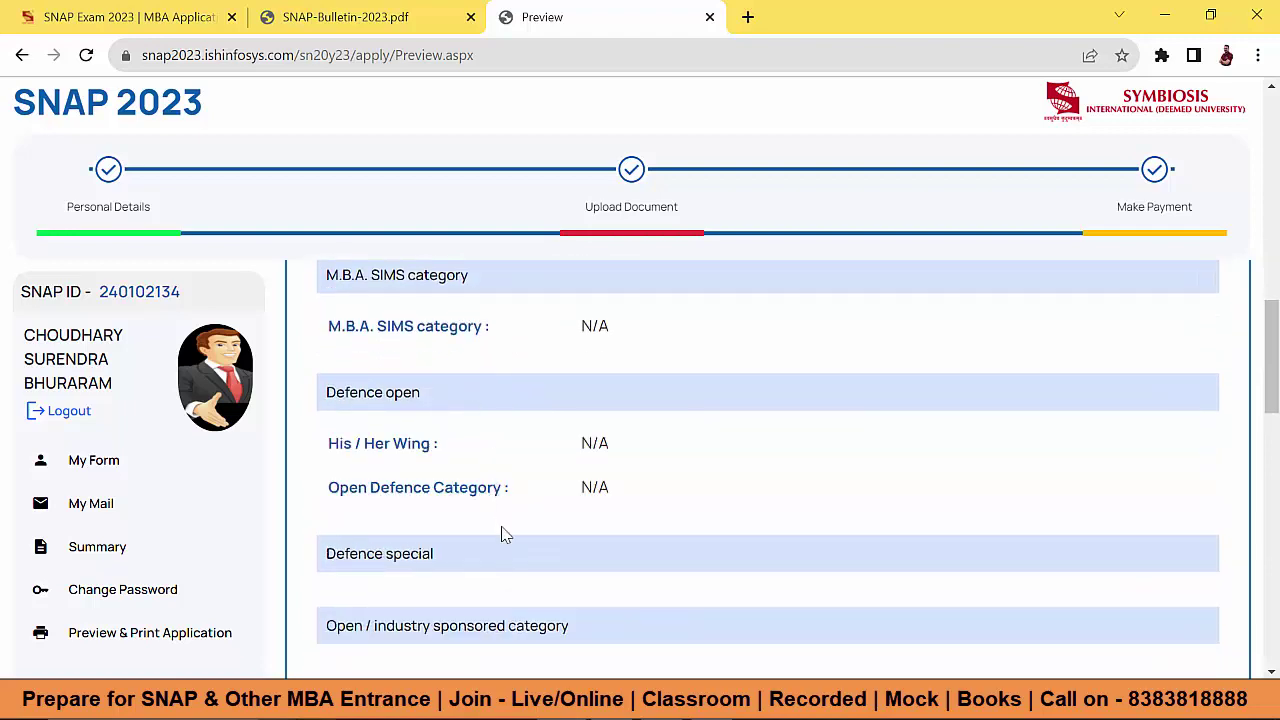
scroll(501, 510, "down", 2)
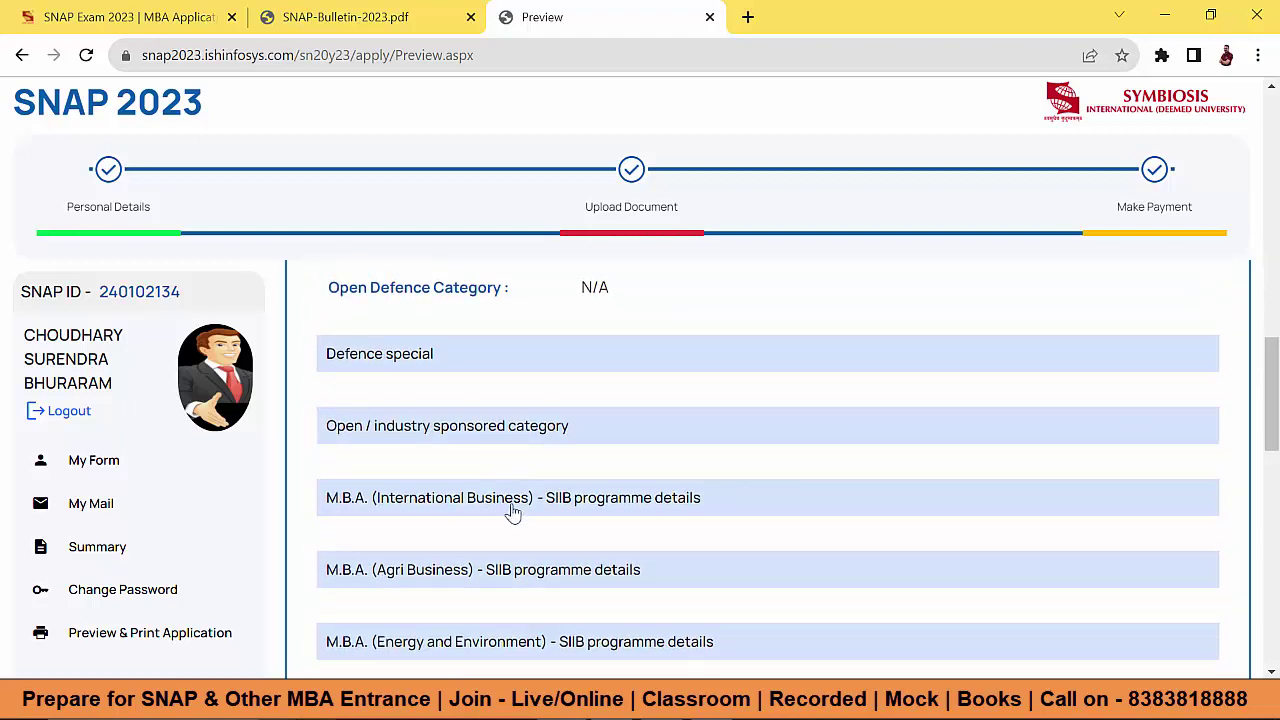
left_click(522, 506)
scroll(602, 482, "down", 2)
scroll(603, 481, "down", 3)
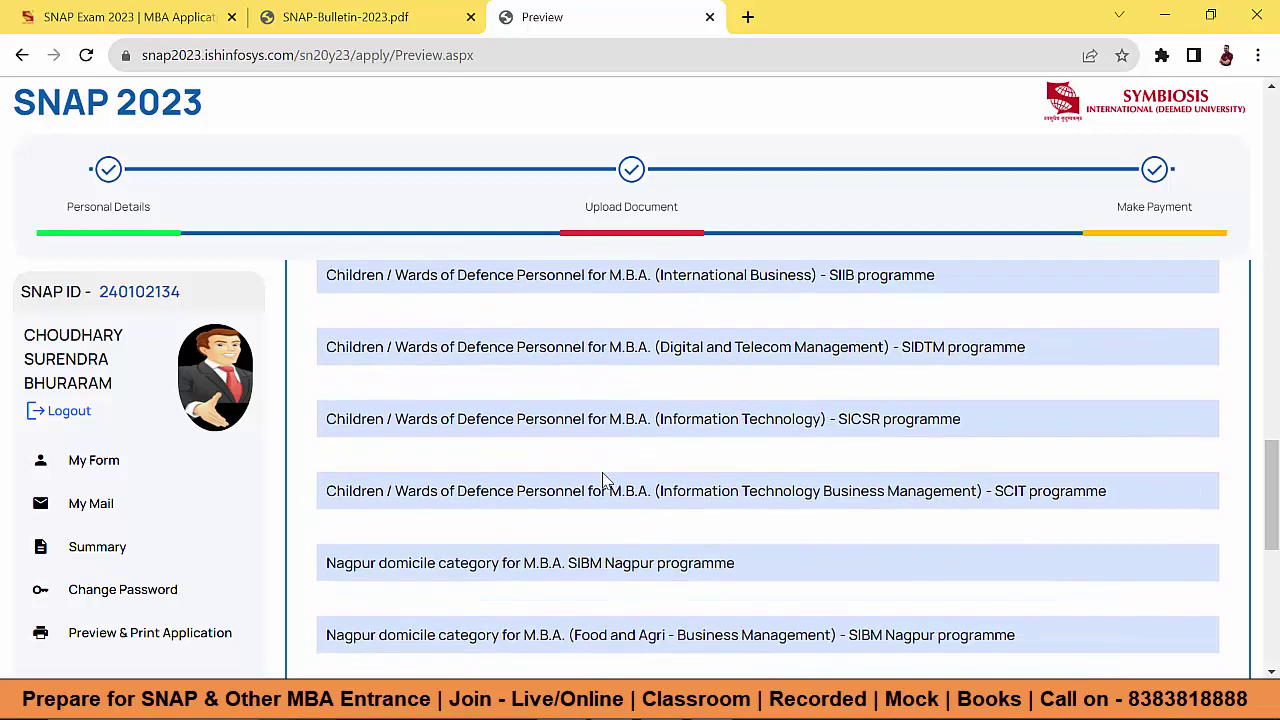
scroll(603, 481, "down", 4)
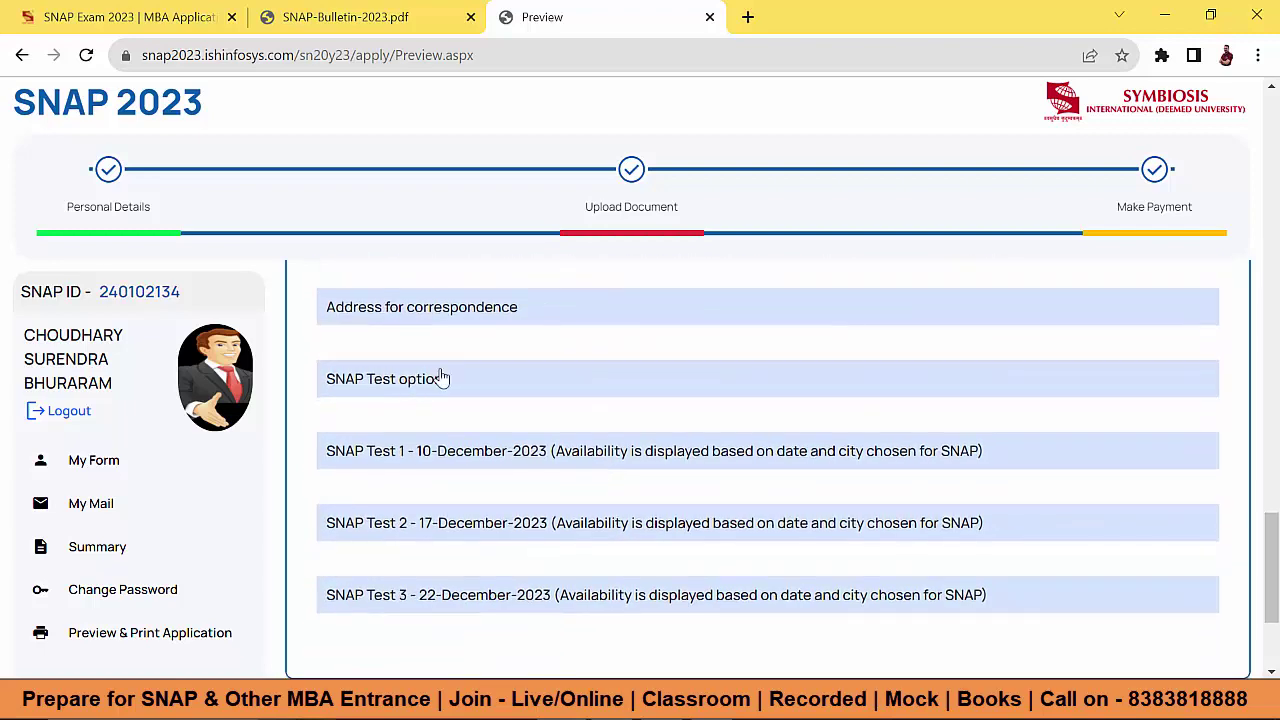
Step: Expand SNAP Test options and Tests 1–3, showing Pune, Navi Mumbai and Indore
left_click(442, 378)
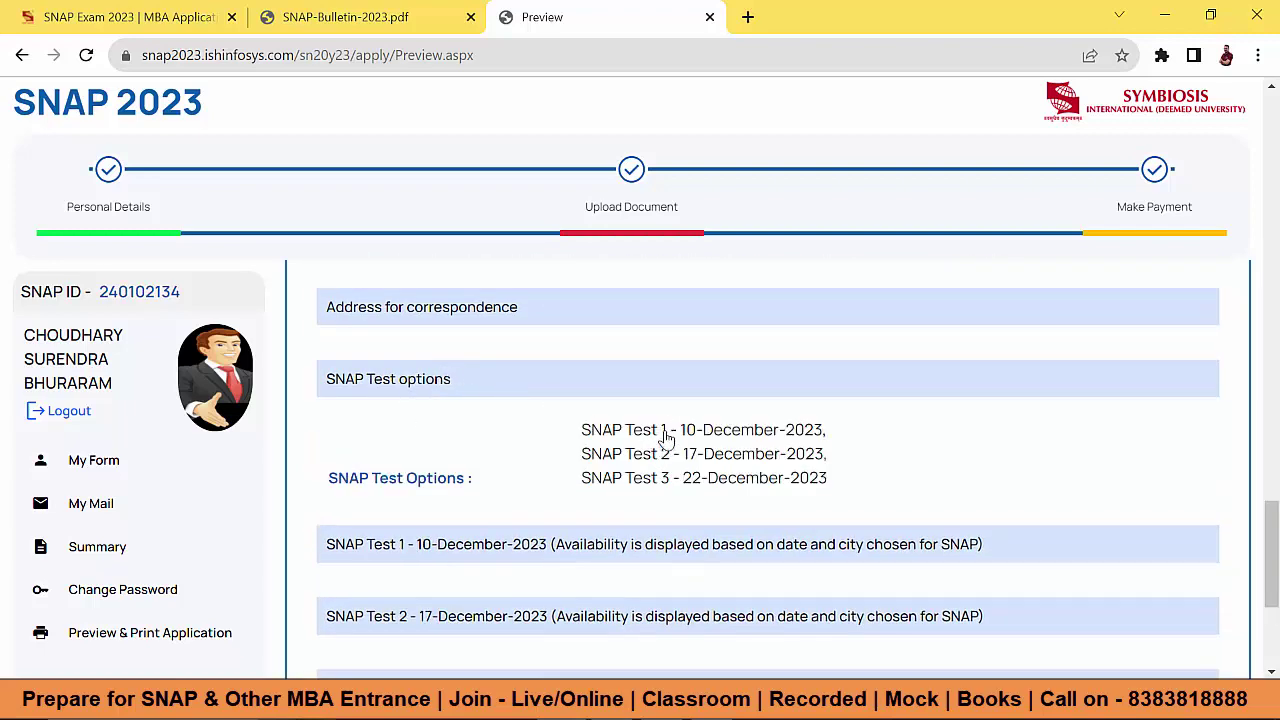
left_click(500, 548)
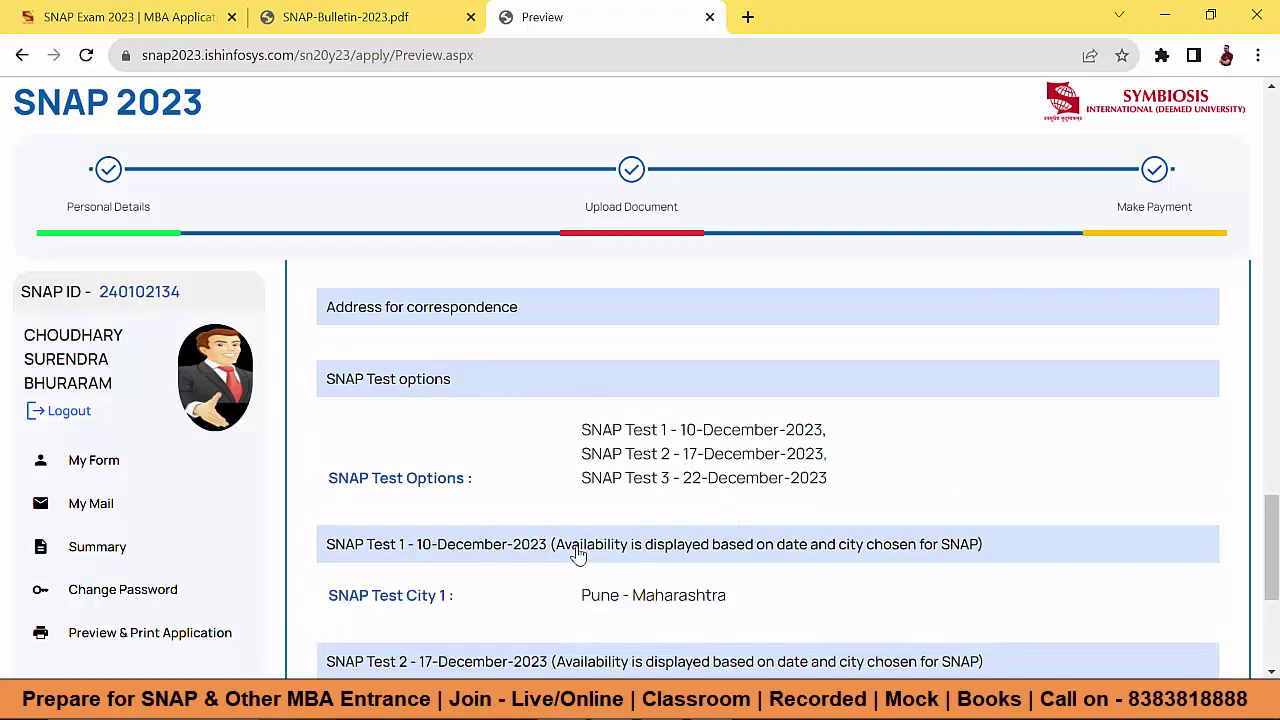
scroll(645, 415, "down", 2)
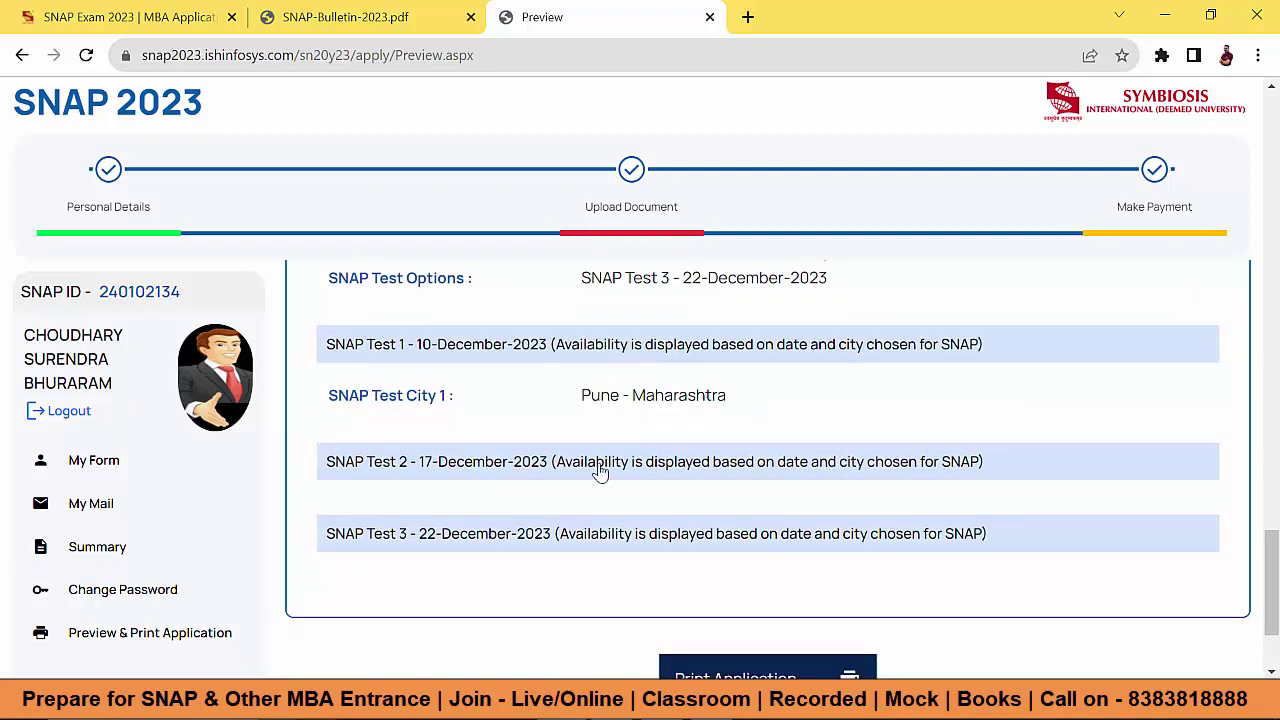
left_click(610, 466)
scroll(790, 500, "down", 1)
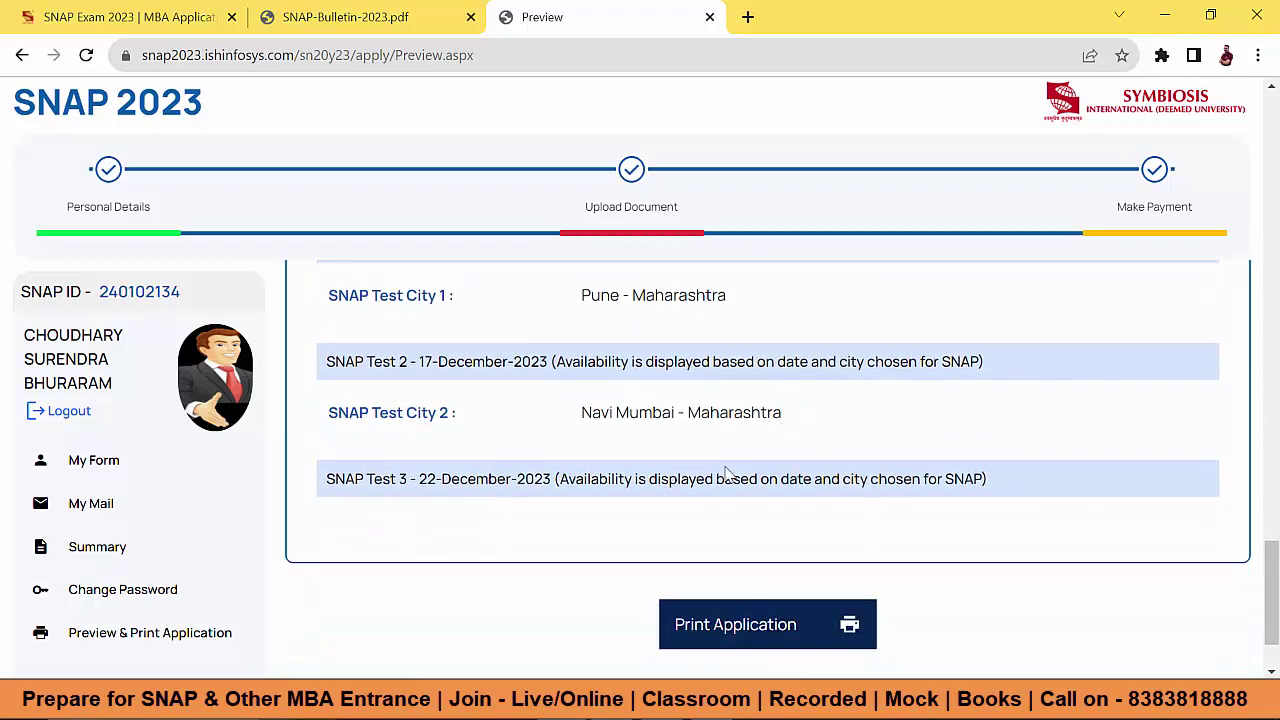
left_click(712, 492)
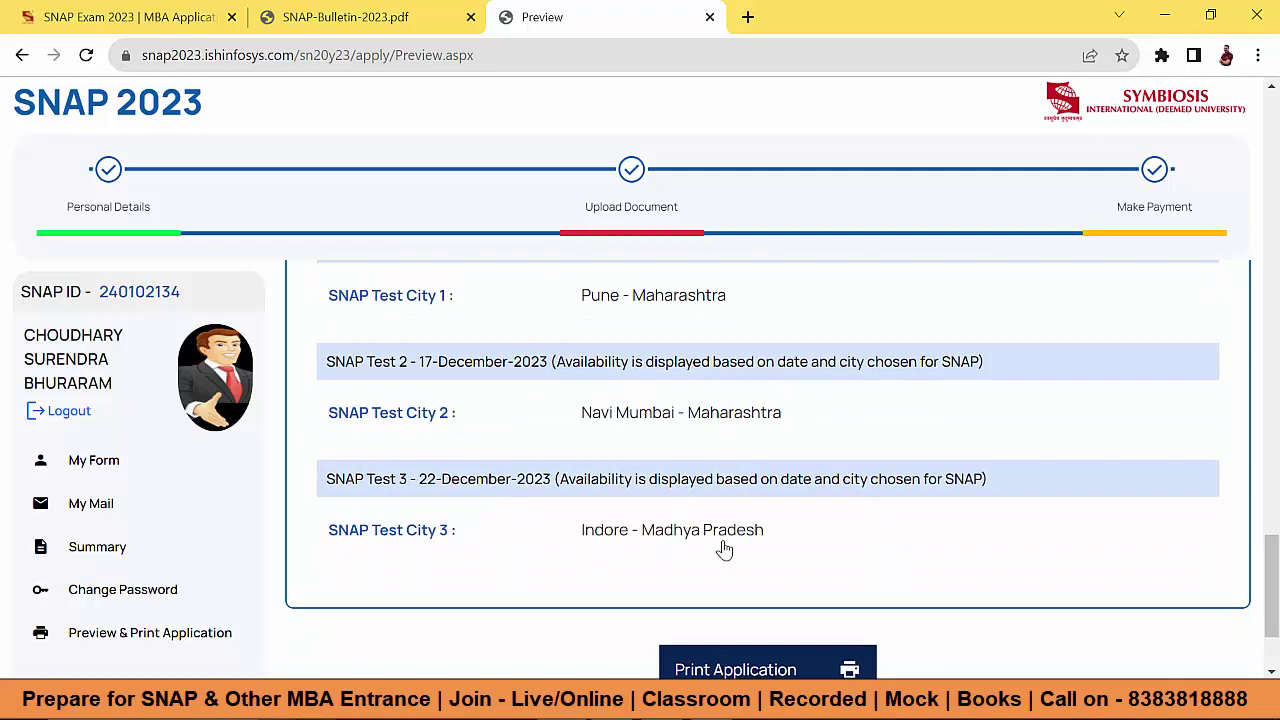
scroll(814, 514, "down", 2)
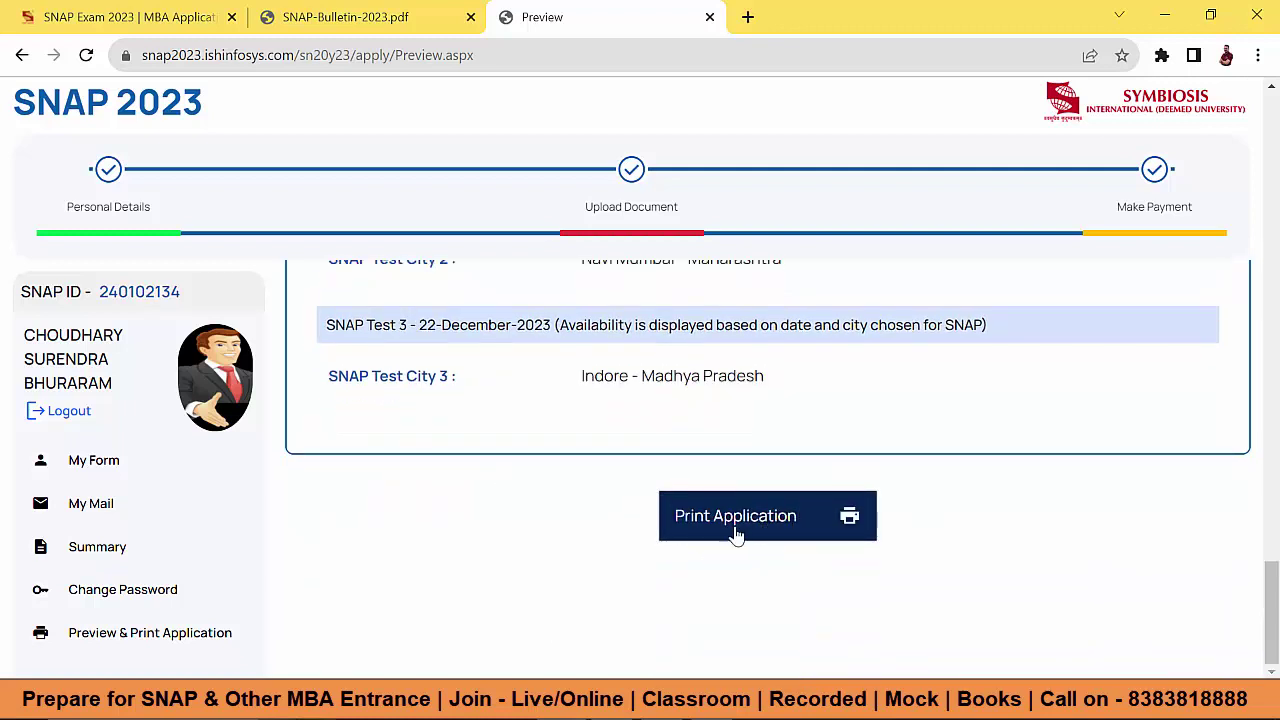
scroll(740, 535, "up", 15)
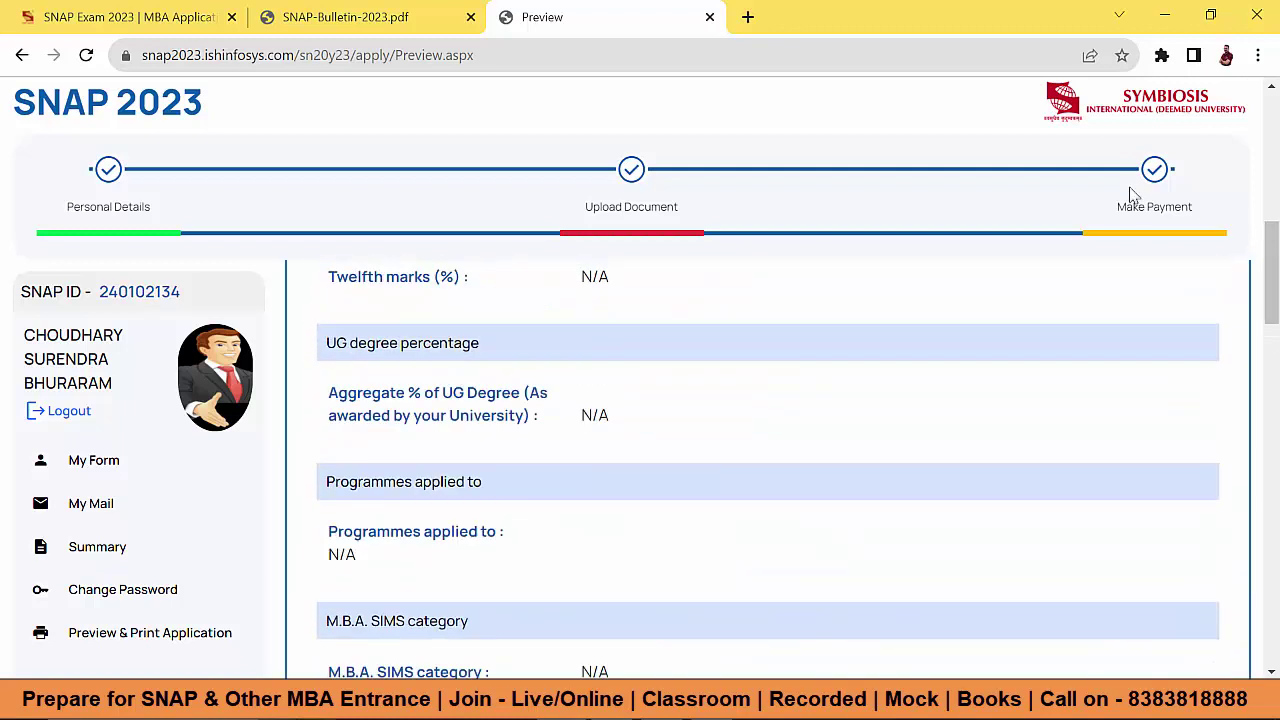
scroll(854, 554, "up", 5)
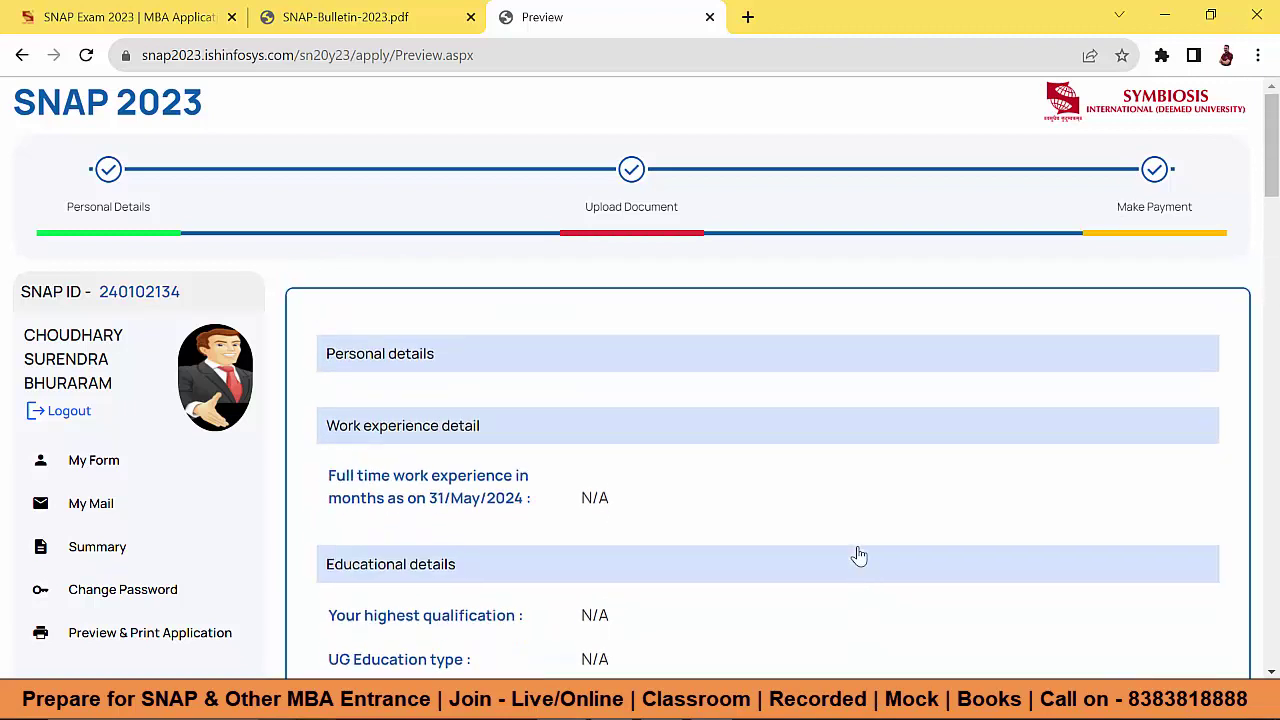
Step: Load the Payment Advice Form from My Form and highlight the INR 6750 total to pay
left_click(106, 460)
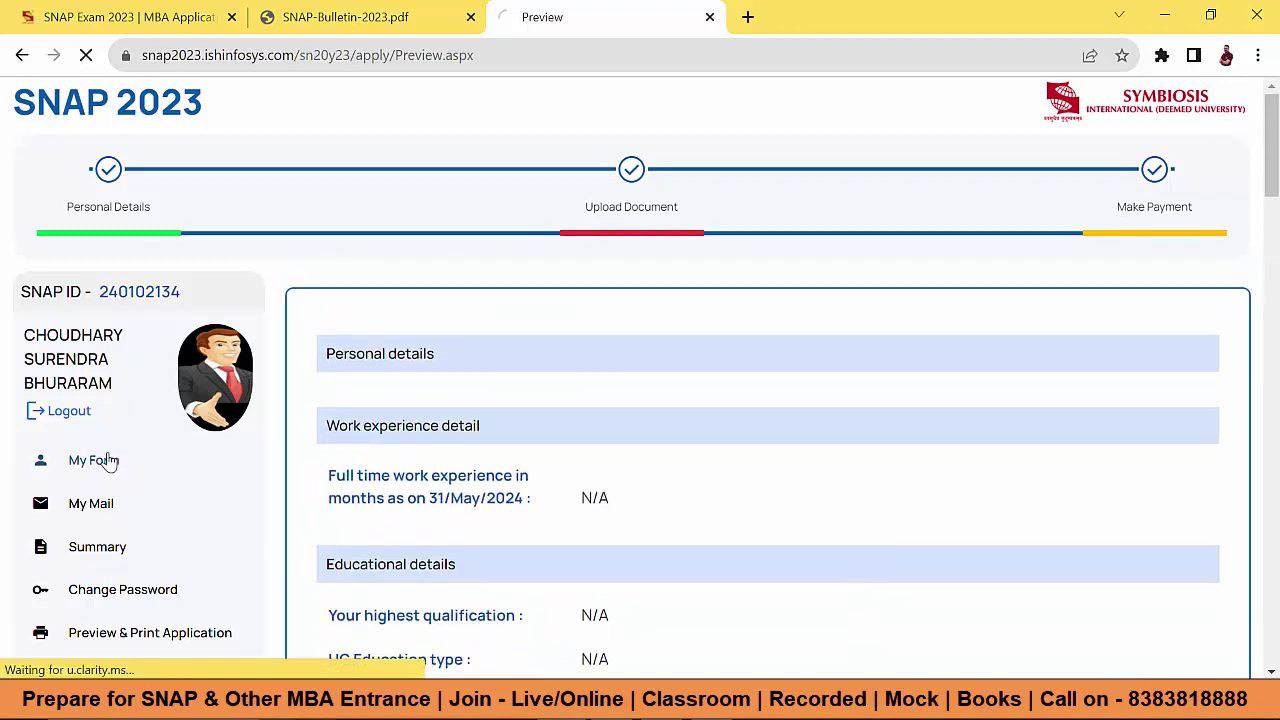
scroll(588, 372, "down", 4)
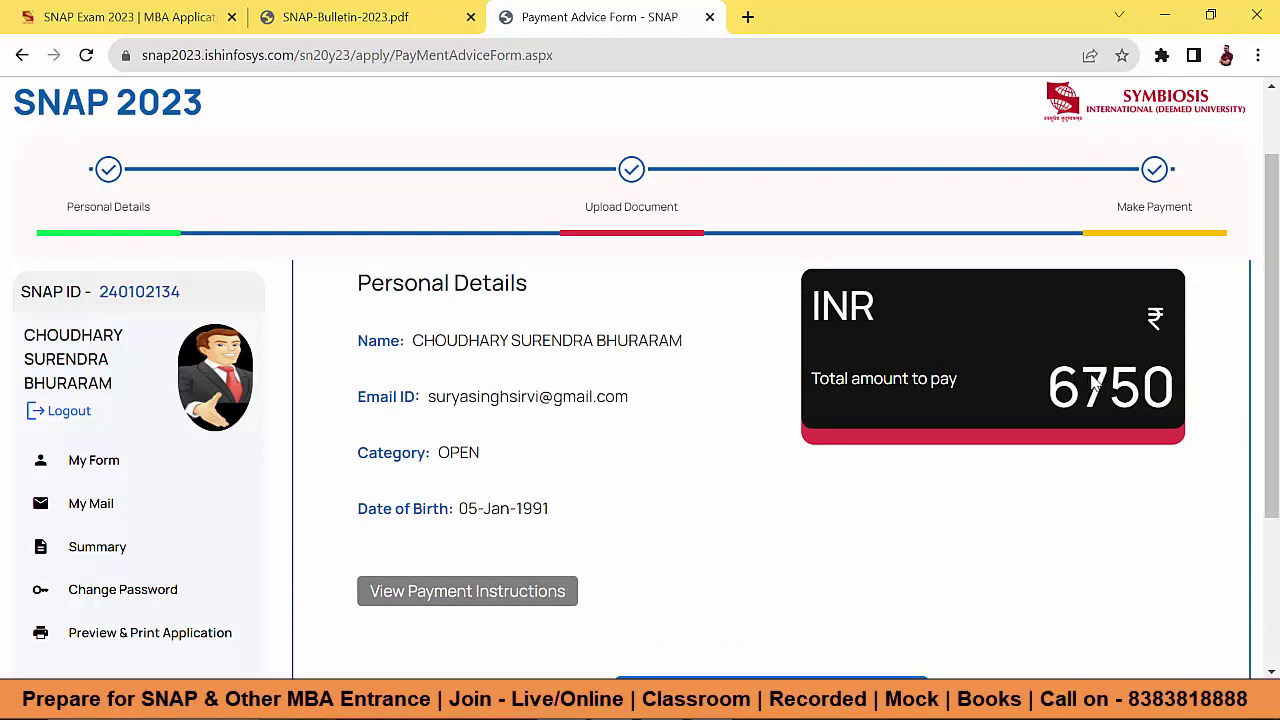
left_click_drag(1048, 392, 1172, 395)
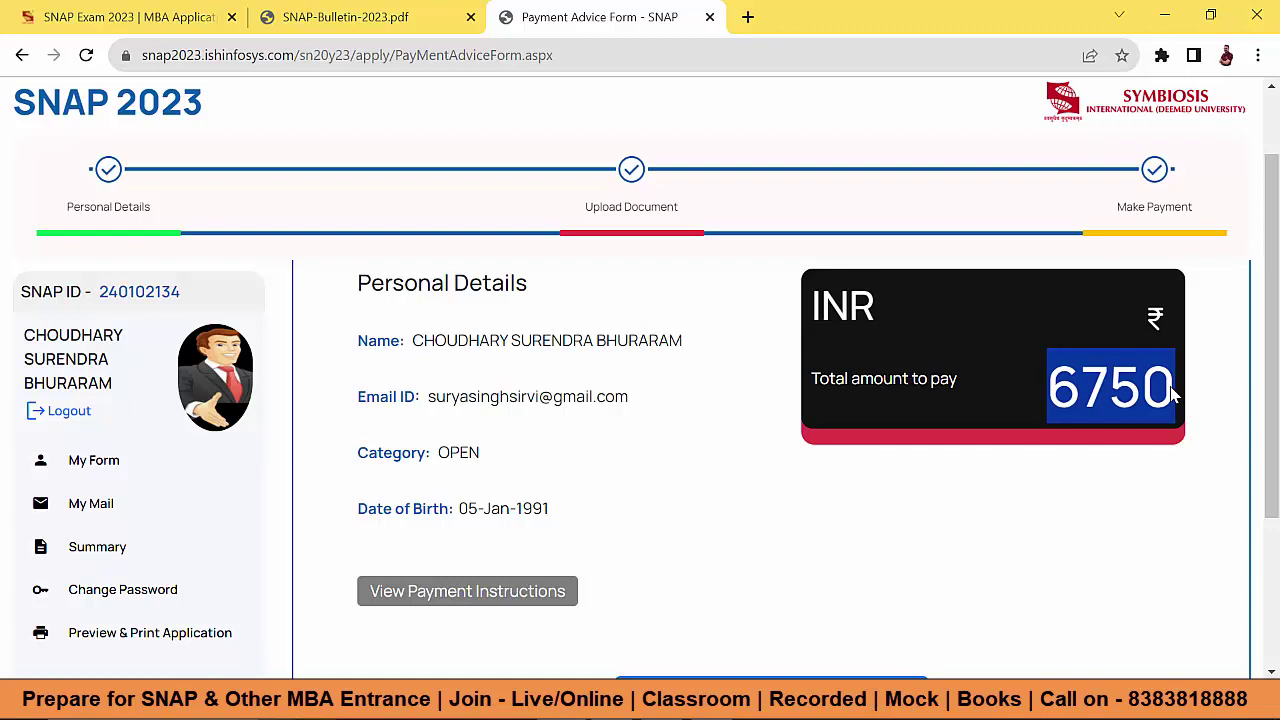
left_click(366, 20)
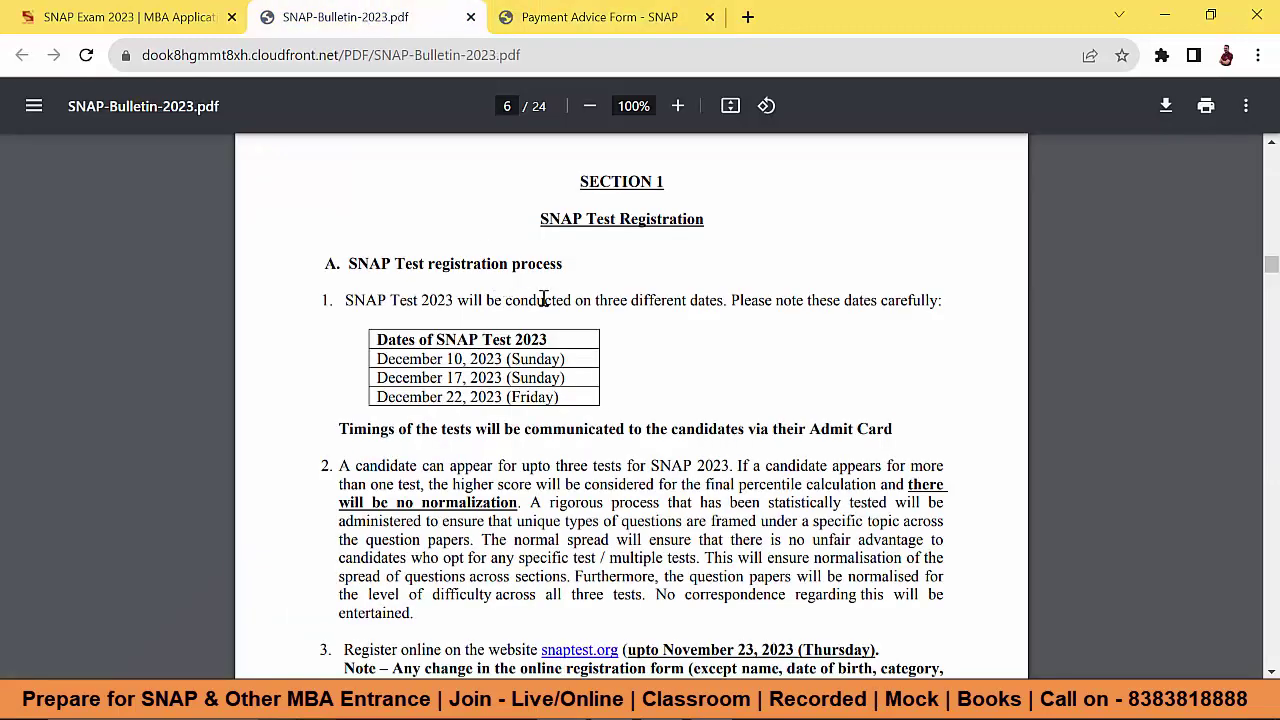
Step: In the SNAP bulletin, highlight the three test dates and the test city preference wording
left_click_drag(562, 342, 577, 400)
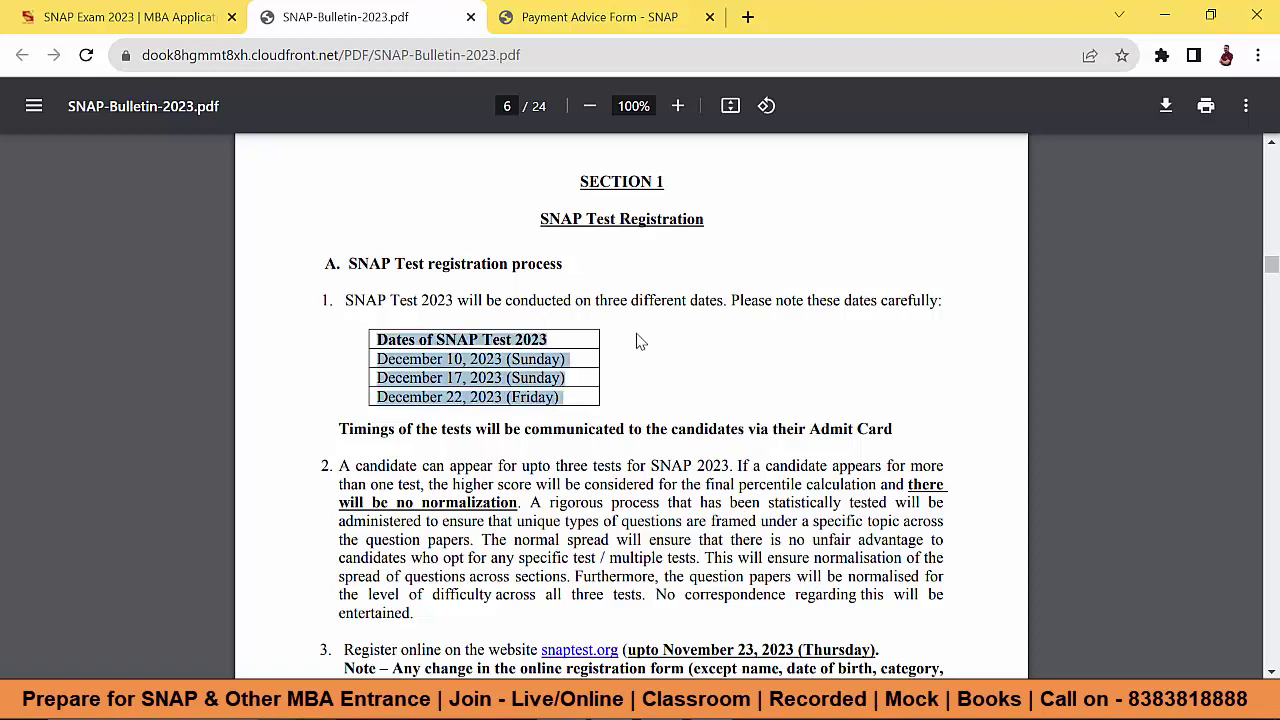
scroll(634, 337, "down", 3)
scroll(640, 340, "down", 1)
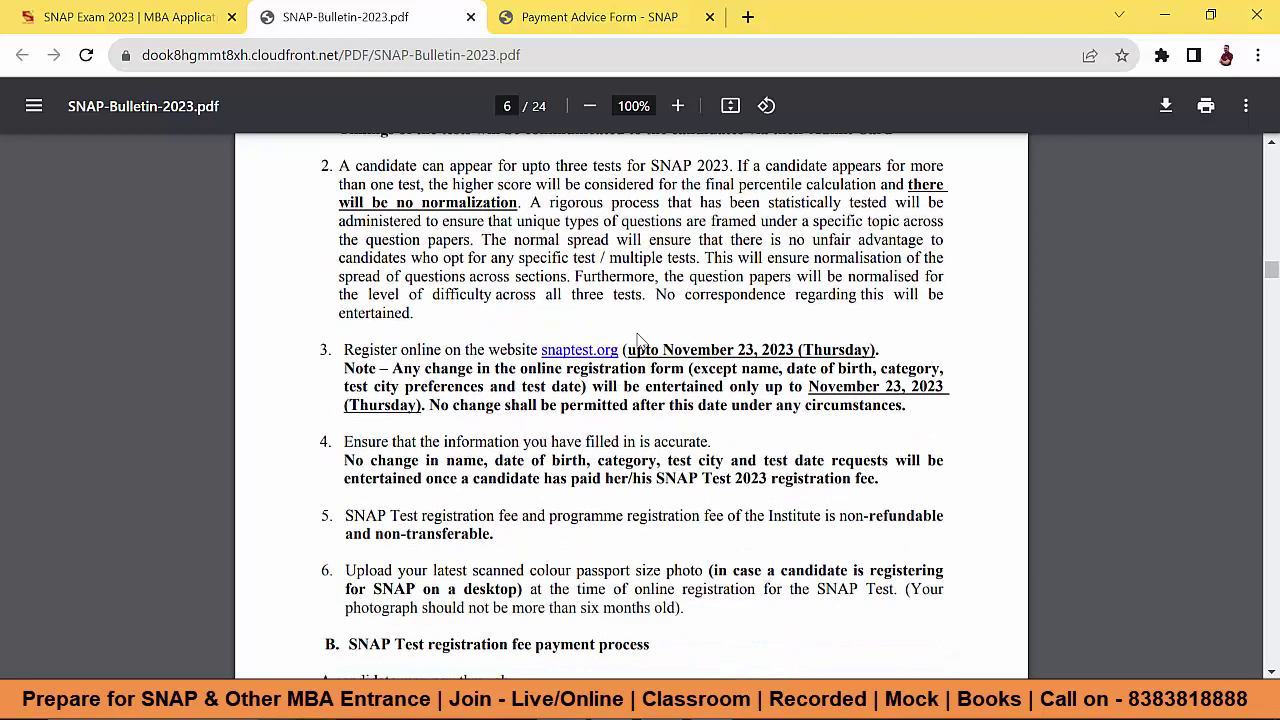
left_click_drag(384, 388, 578, 390)
Step: Highlight the November 23, 2023 change deadline and the no-changes-after-fee-payment rule
left_click_drag(809, 389, 943, 388)
scroll(645, 345, "down", 2)
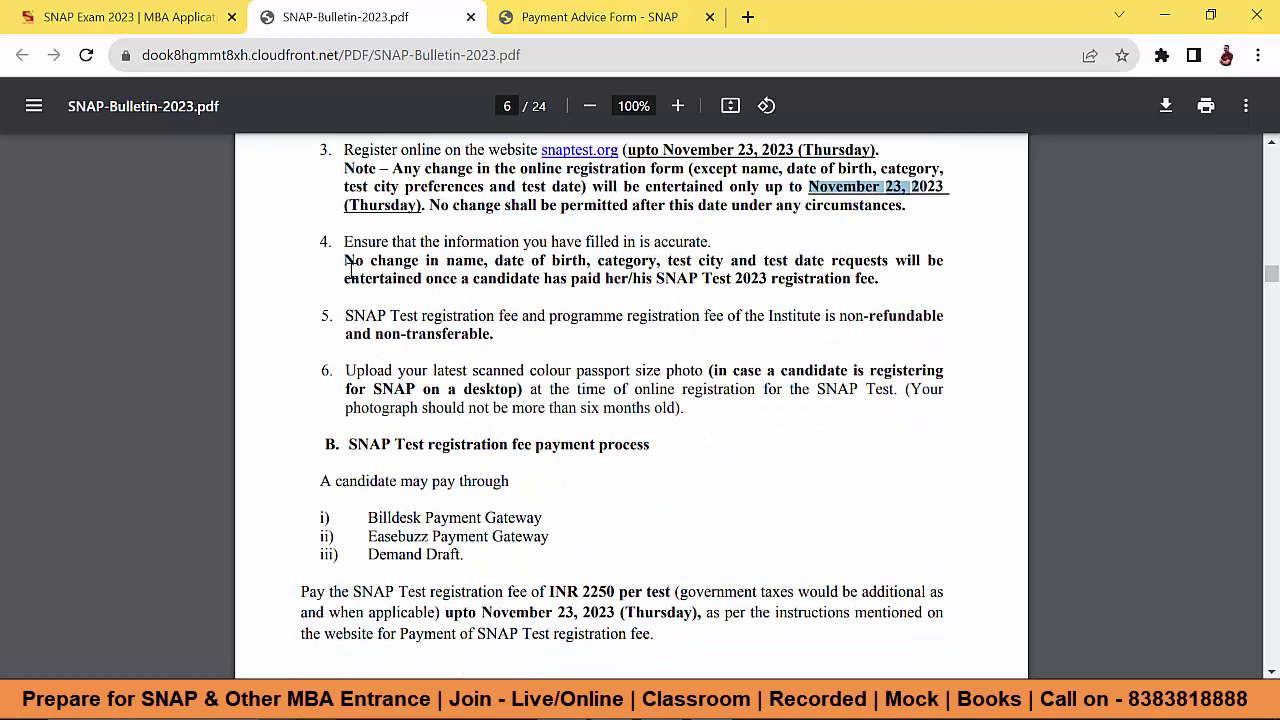
left_click_drag(346, 264, 943, 263)
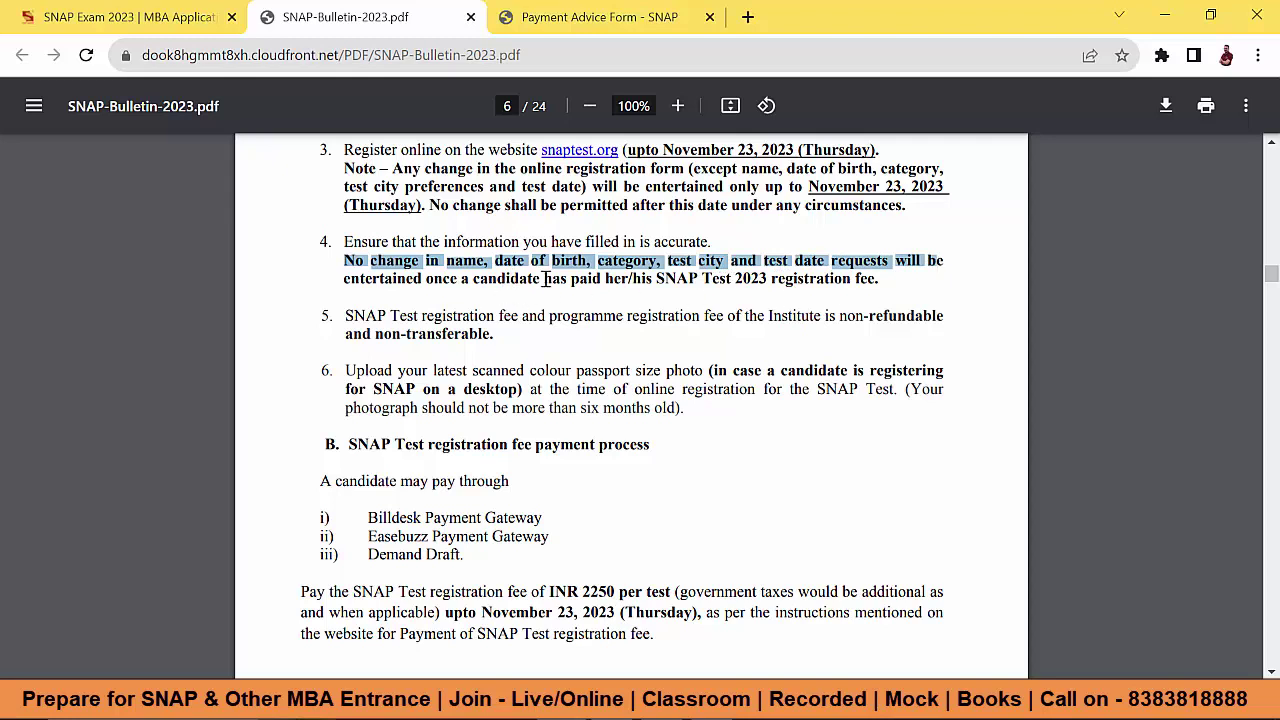